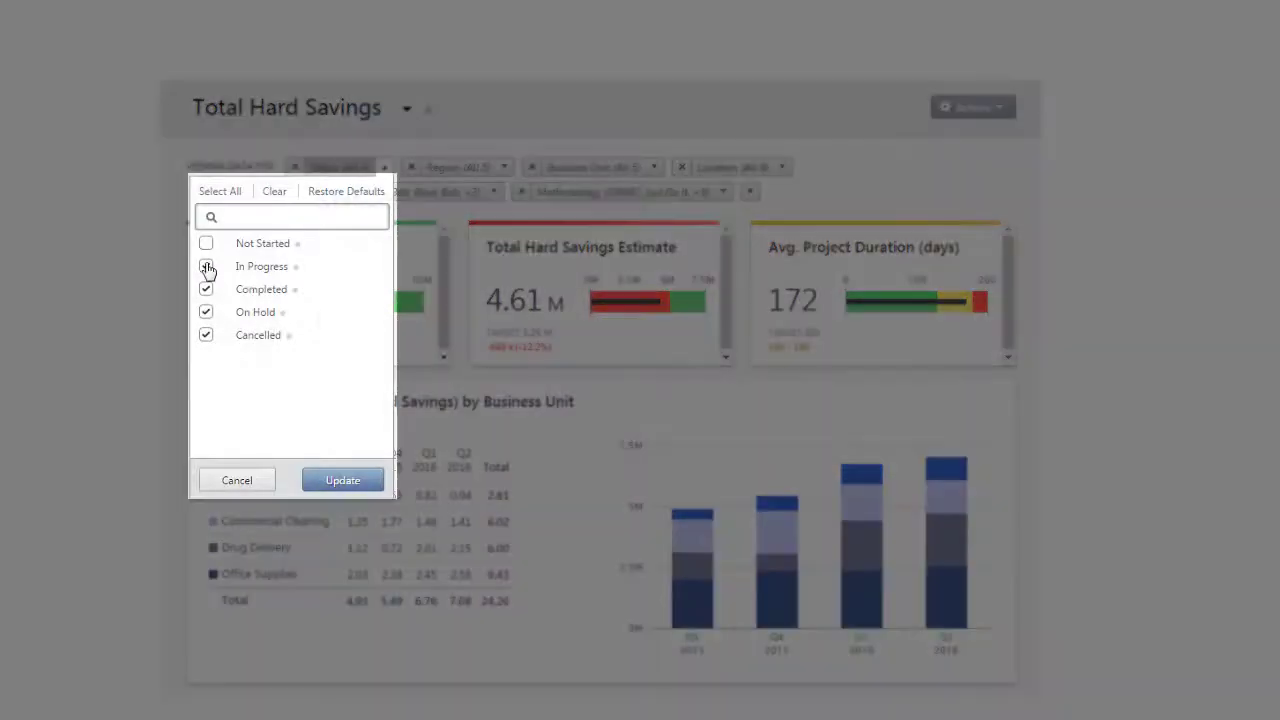
- Uncheck In Progress and one other non-Completed status so only Completed projects remain
left_click(206, 267)
left_click(206, 336)
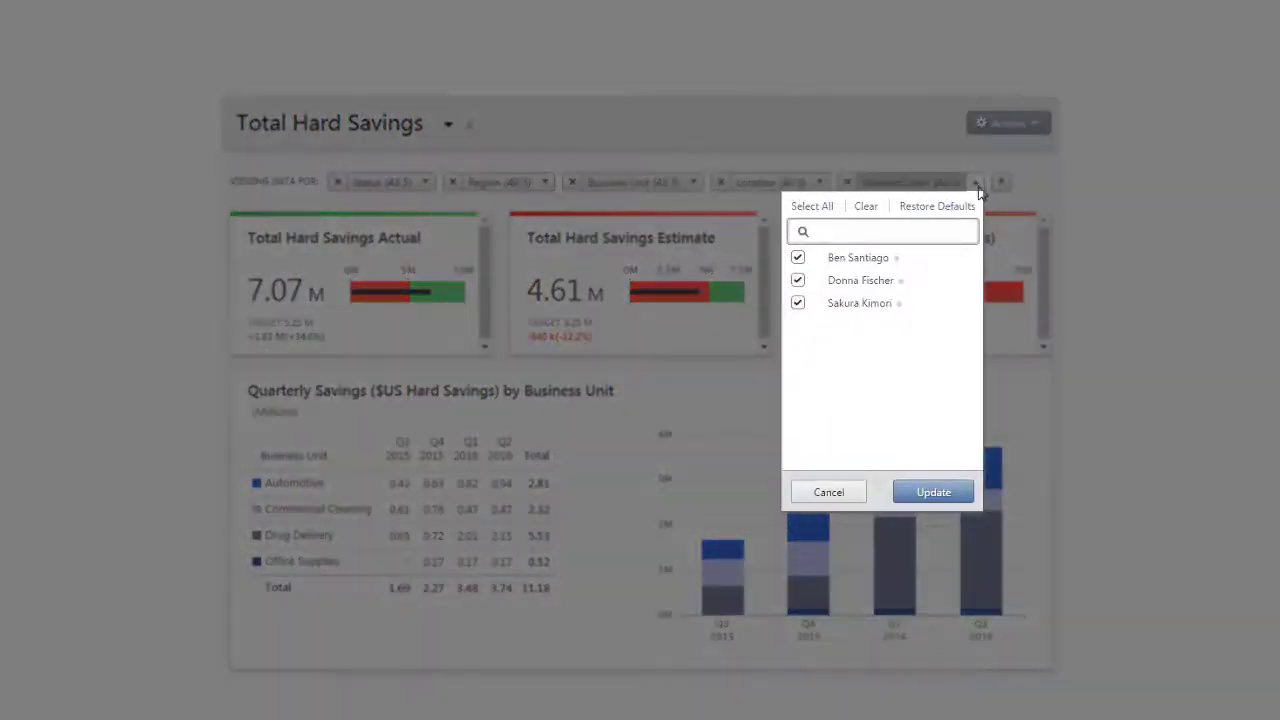
- Uncheck the first two mentors in the Mentor/Coach list to exclude their projects
left_click(798, 258)
left_click(798, 281)
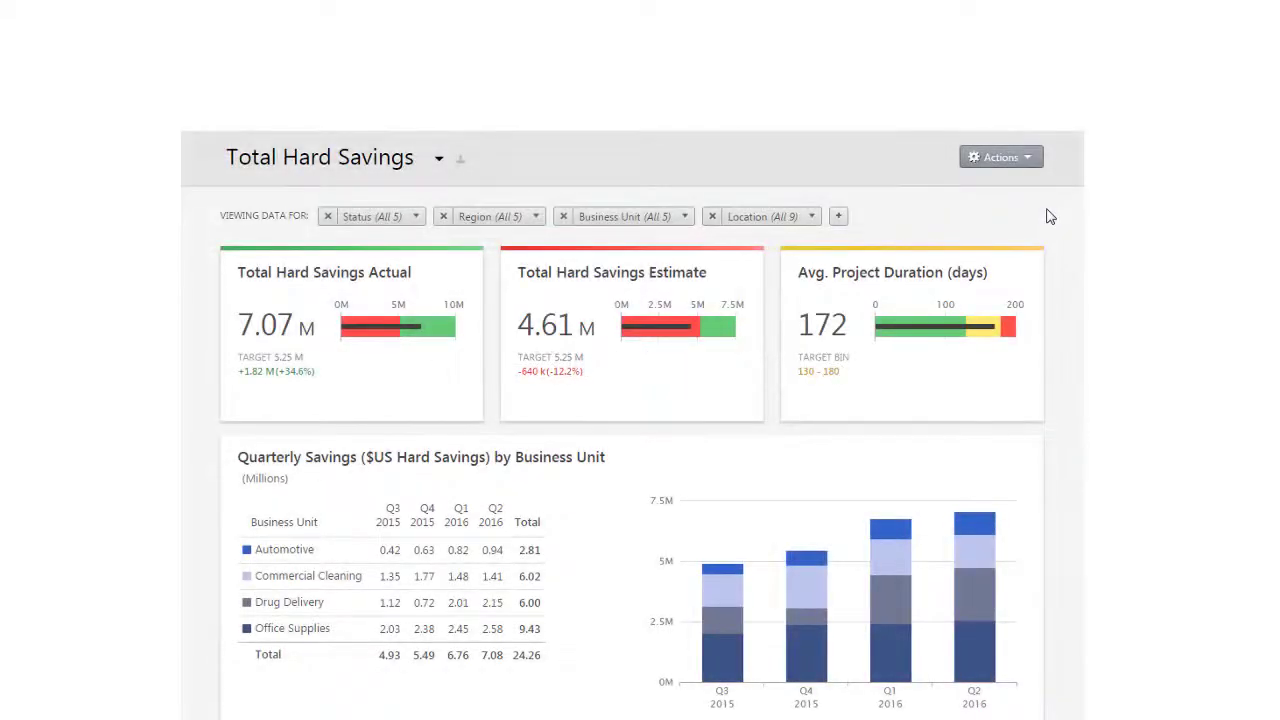
- Put the report into edit mode and add a static filter named 'Completed Auto'
left_click(1033, 162)
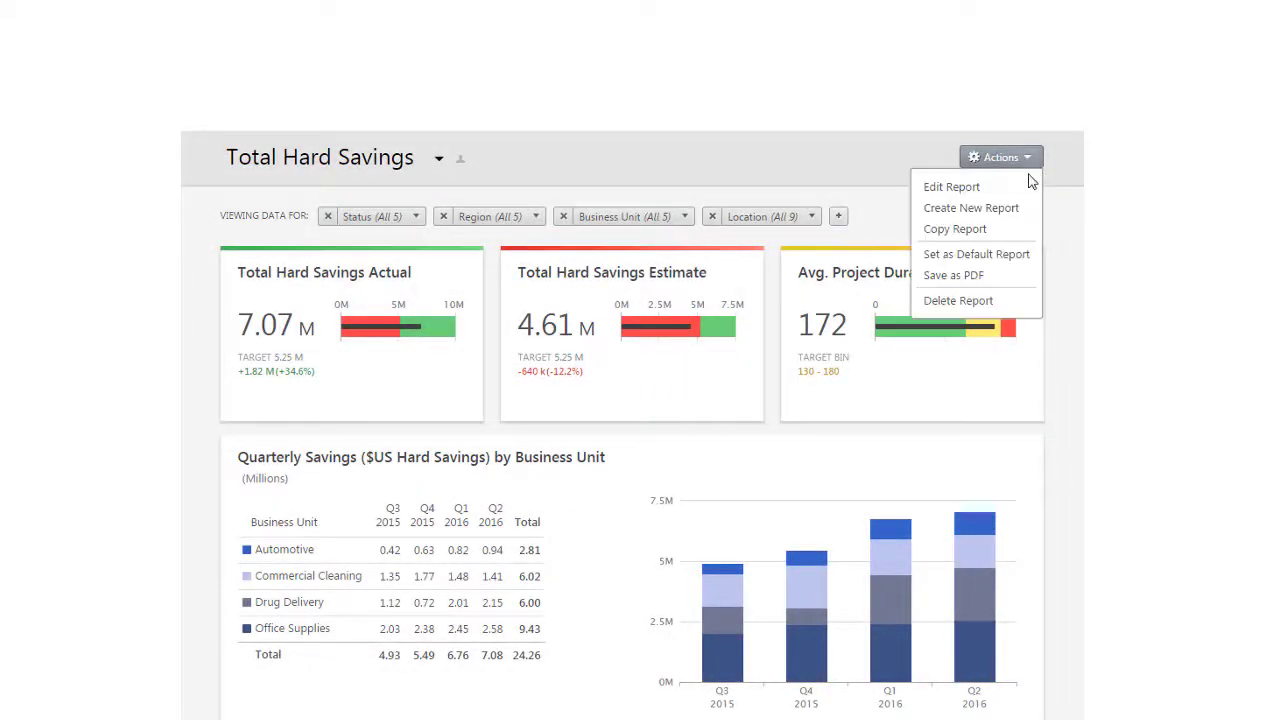
left_click(1030, 187)
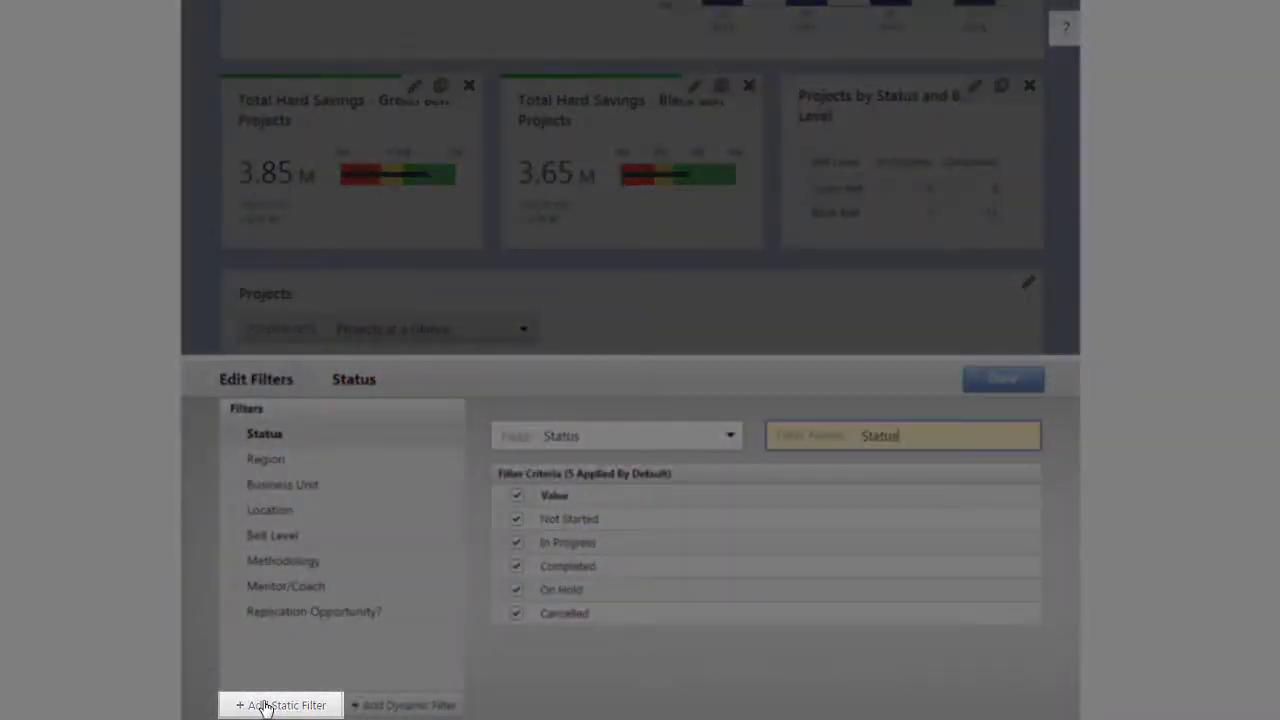
left_click(265, 706)
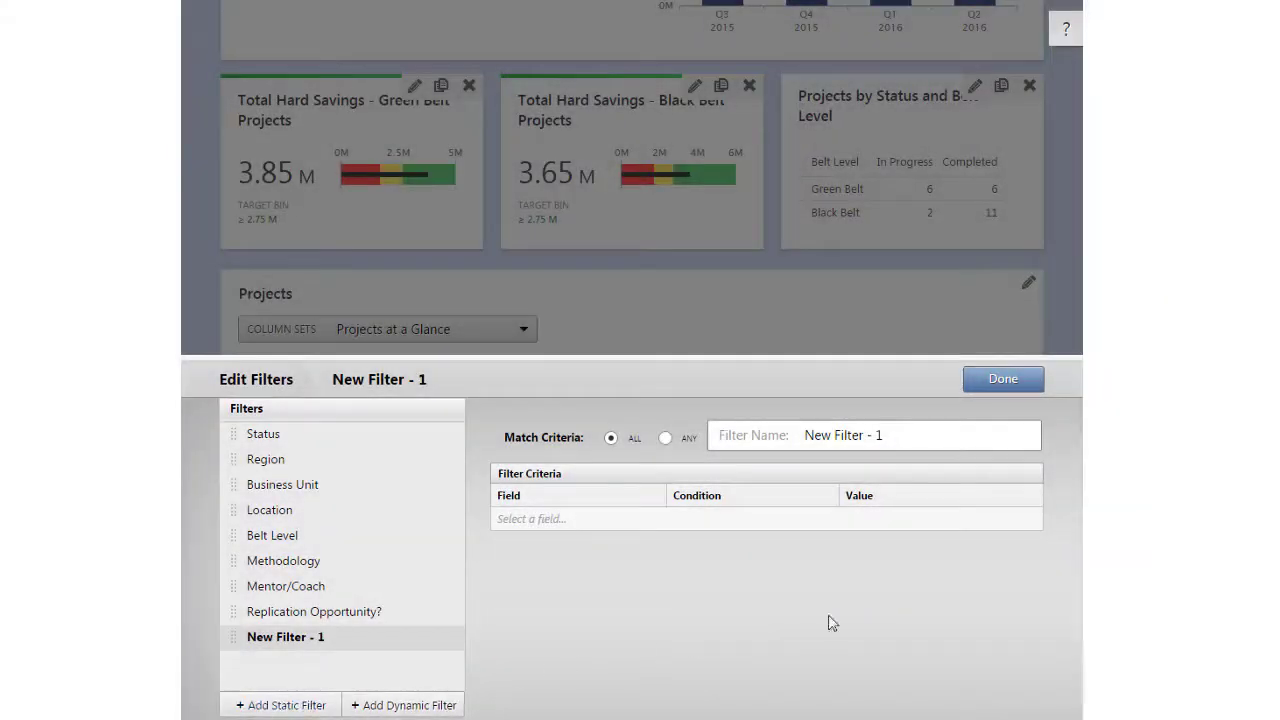
left_click(918, 428)
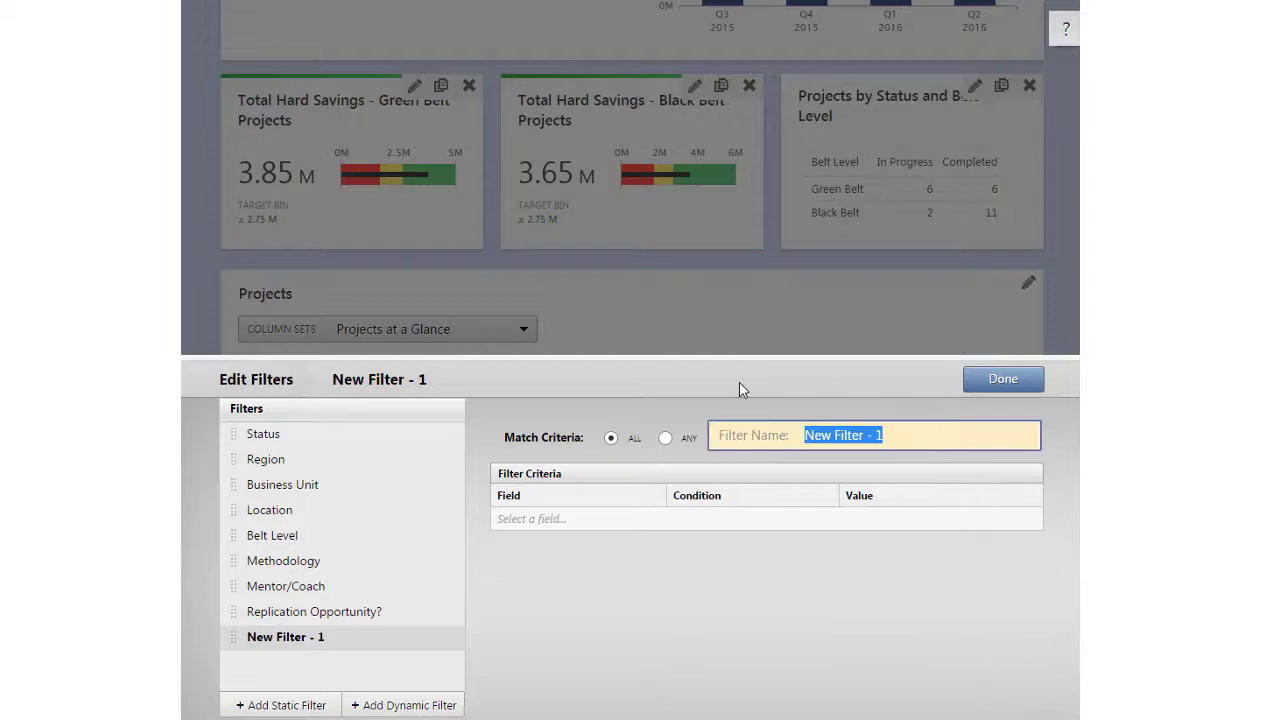
type("Completed Auto")
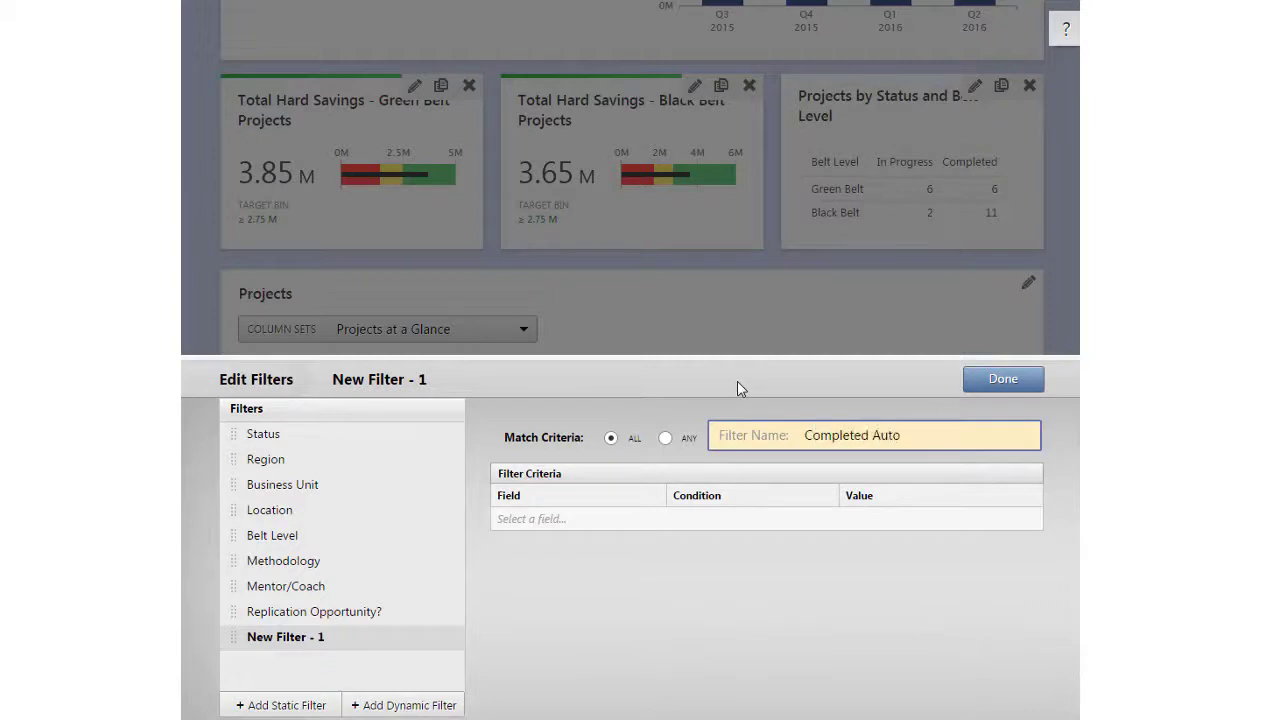
key("Return")
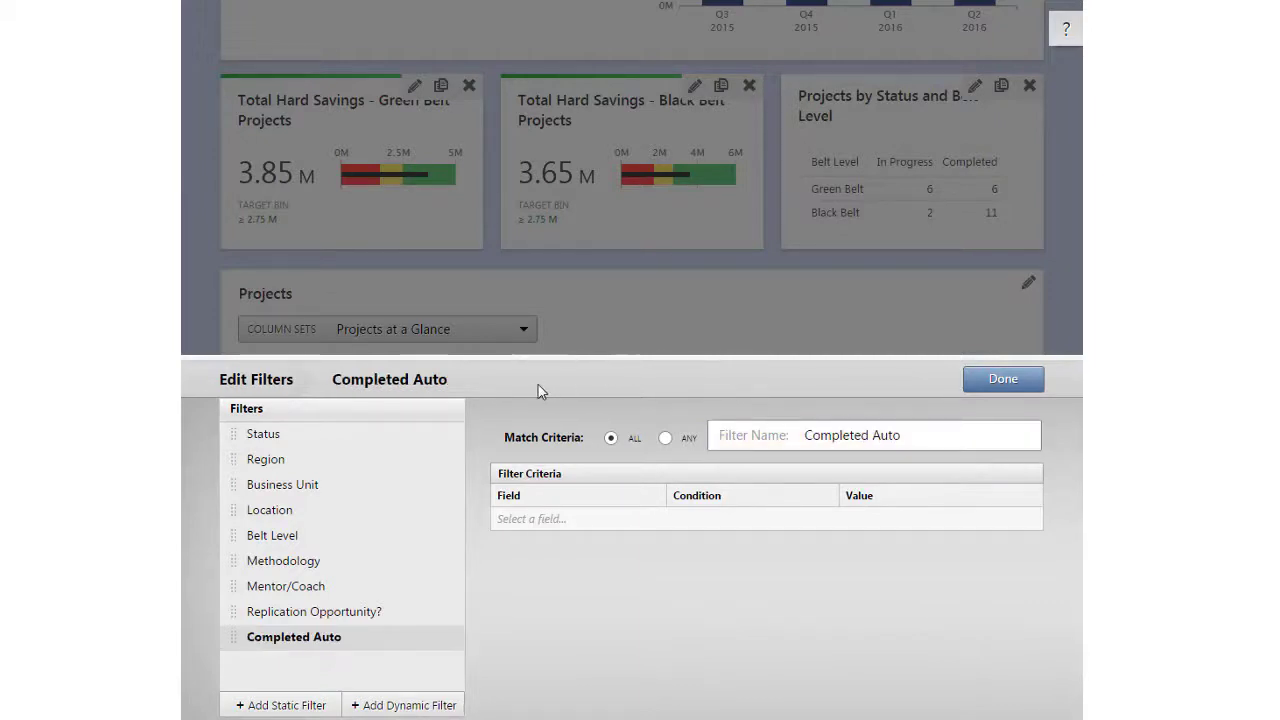
- Add the criterion Business Unit Is Automotive to the Completed Auto filter
left_click(554, 524)
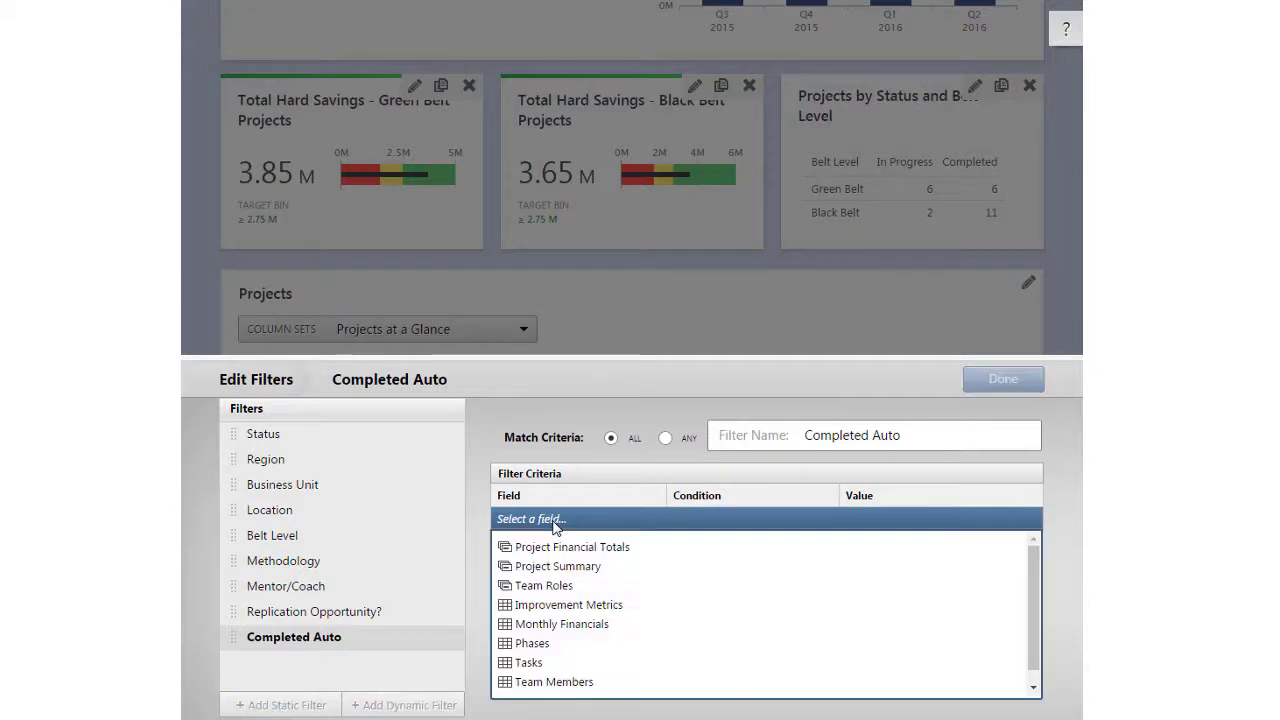
left_click(557, 567)
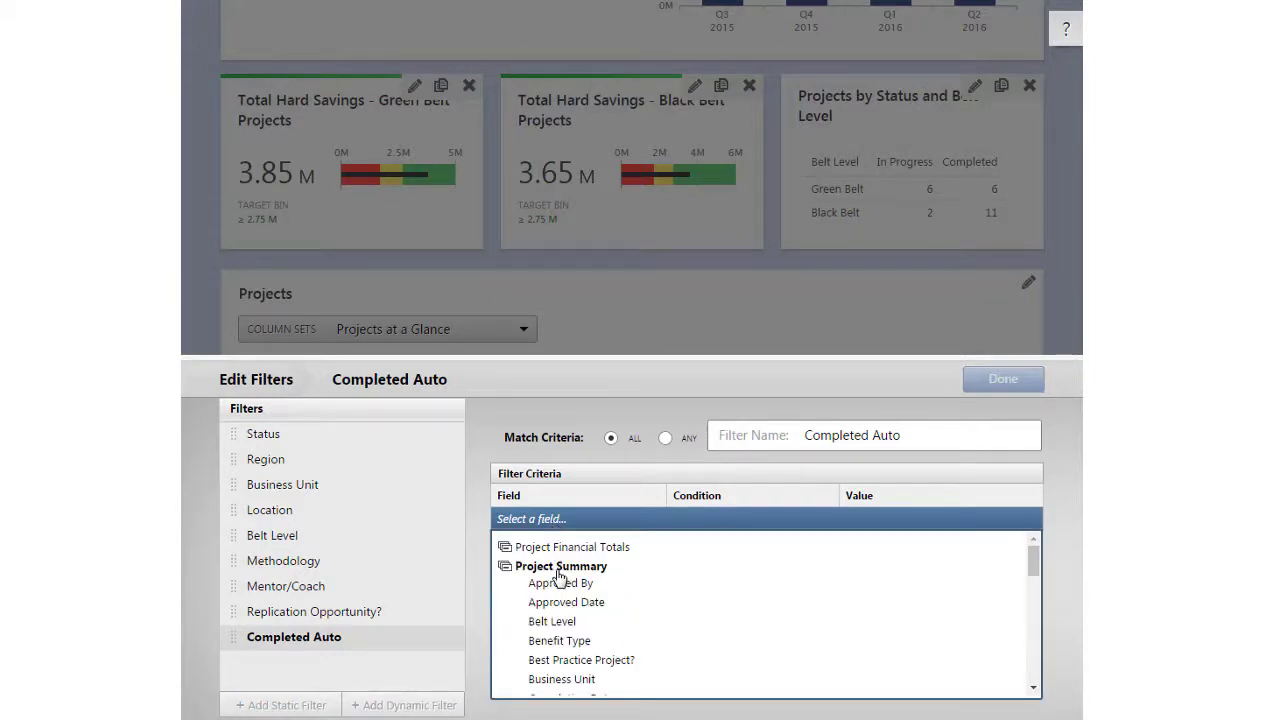
left_click(561, 683)
left_click(733, 520)
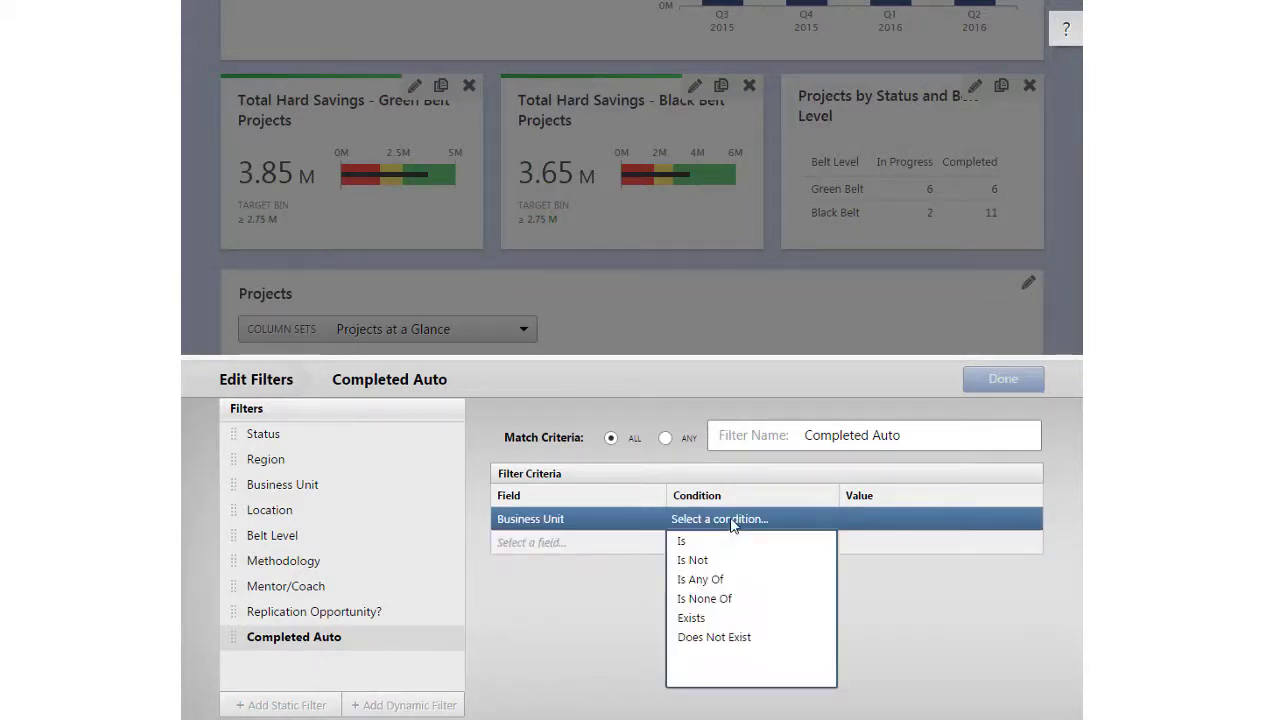
left_click(731, 545)
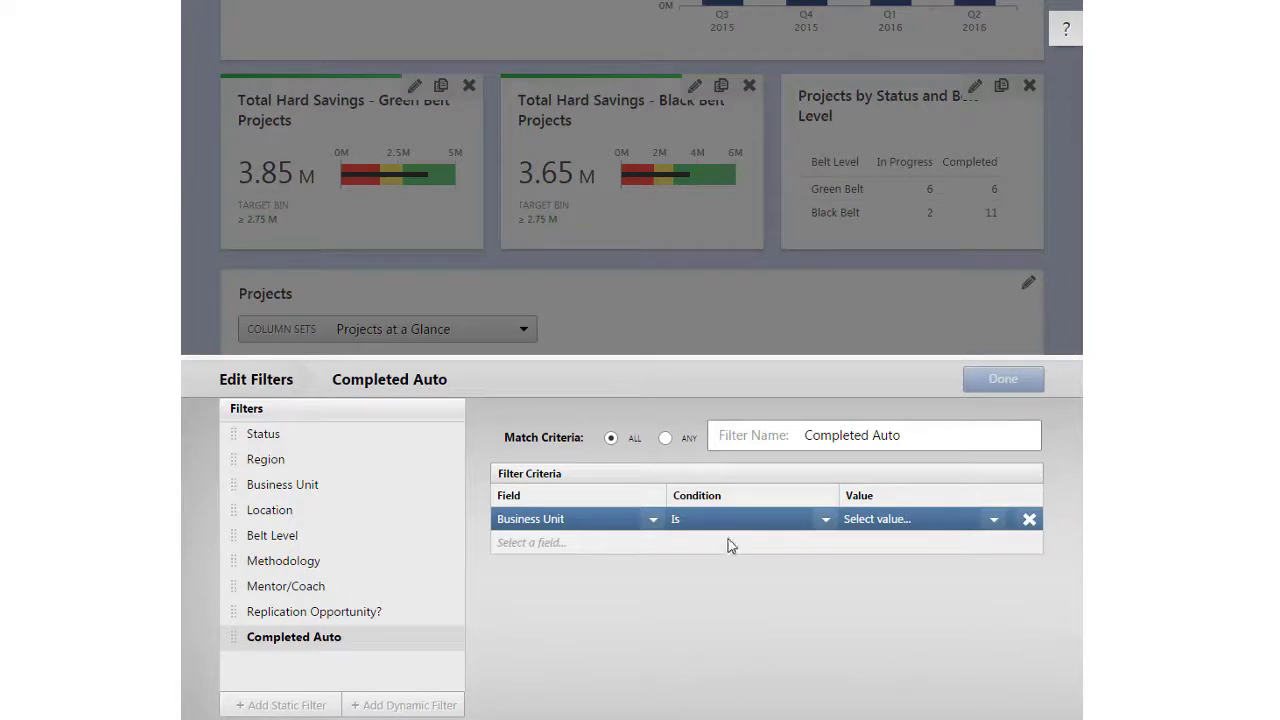
left_click(911, 522)
left_click(970, 561)
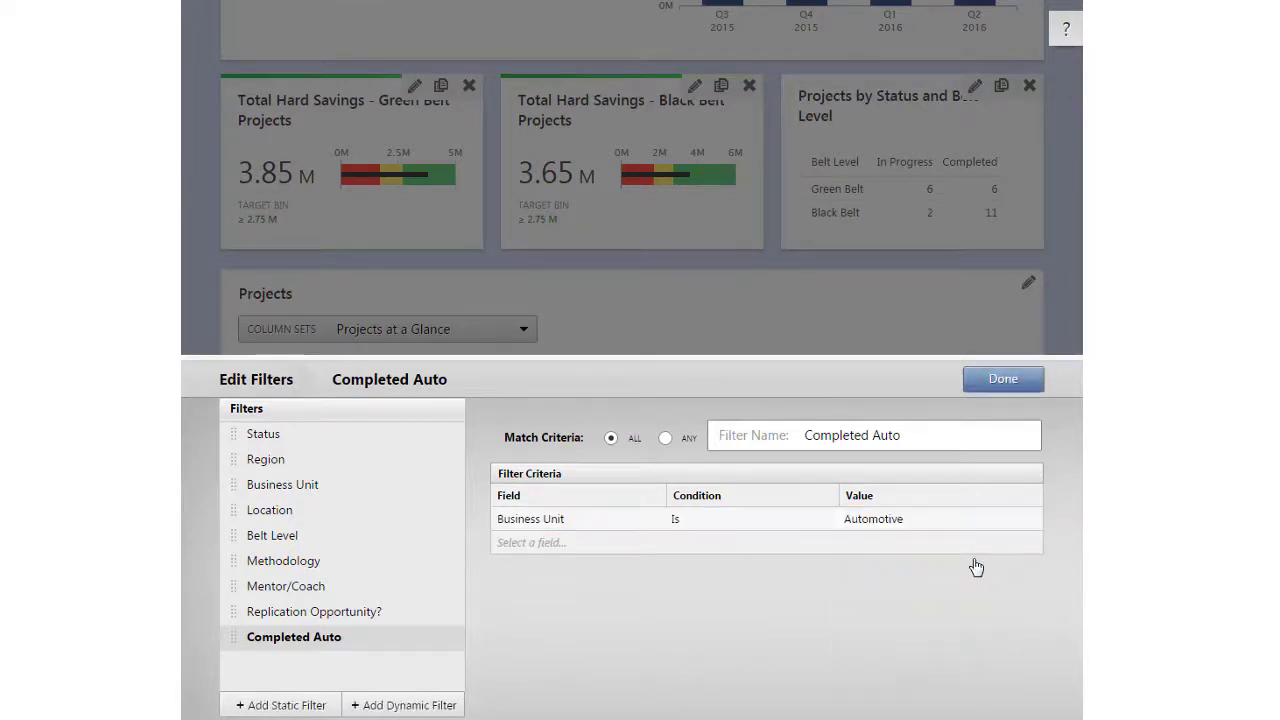
- Add a second criterion, Status Is Completed
left_click(530, 548)
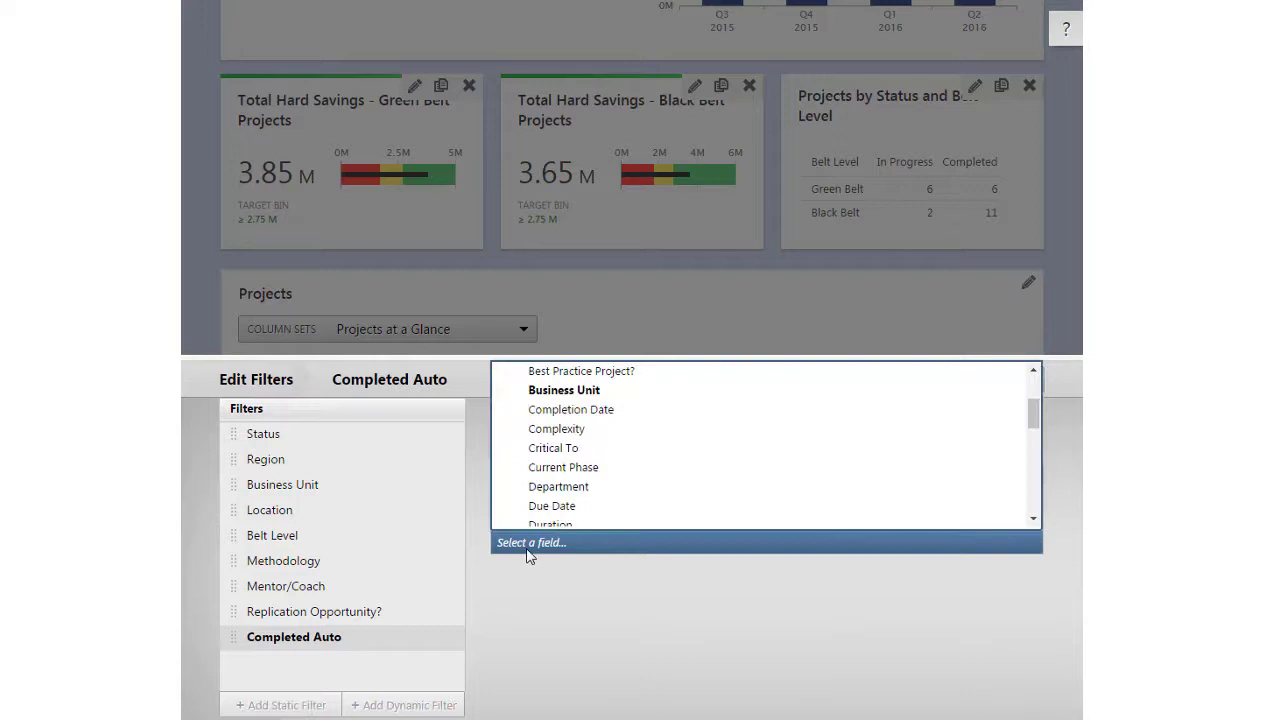
scroll(517, 515, "down", 10)
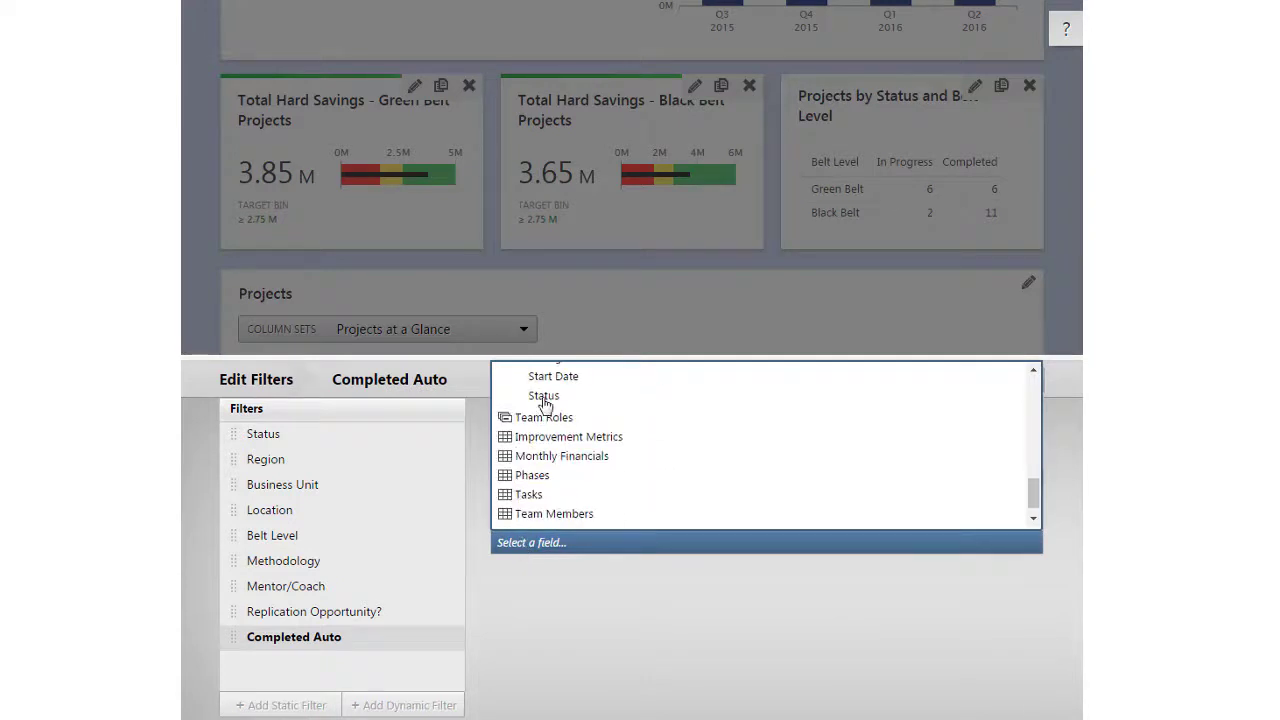
left_click(541, 397)
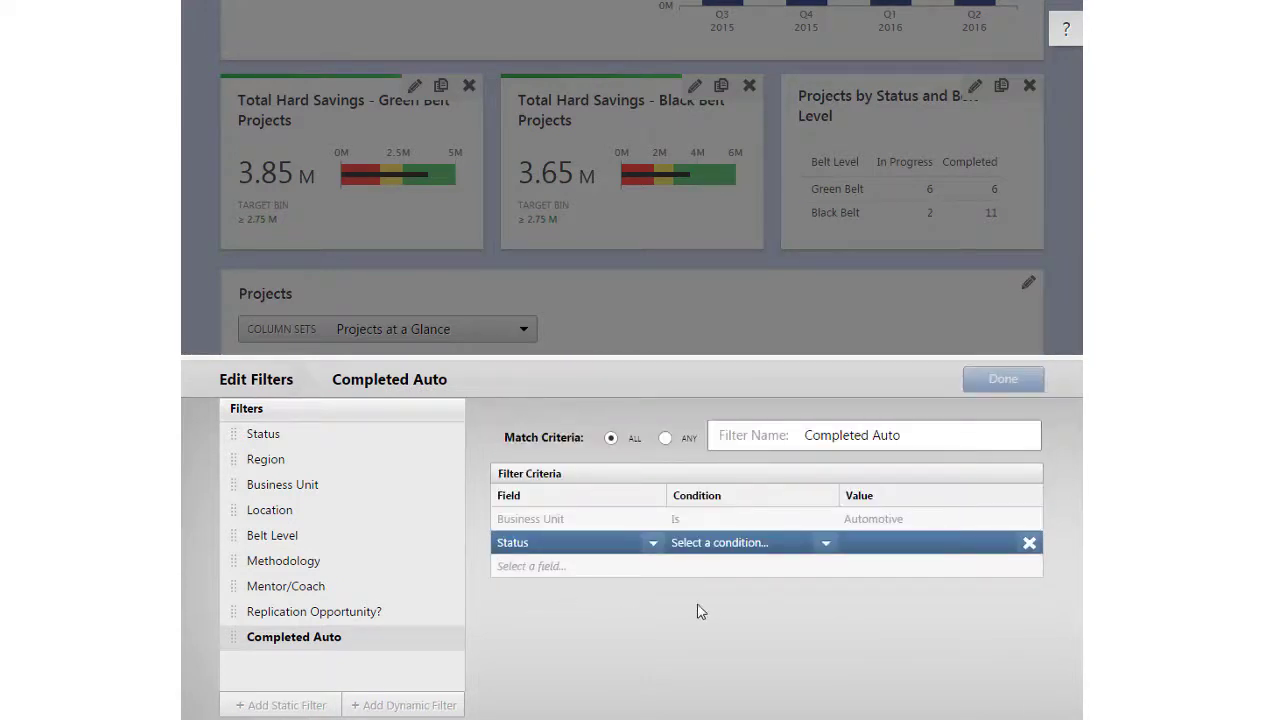
left_click(728, 543)
left_click(720, 566)
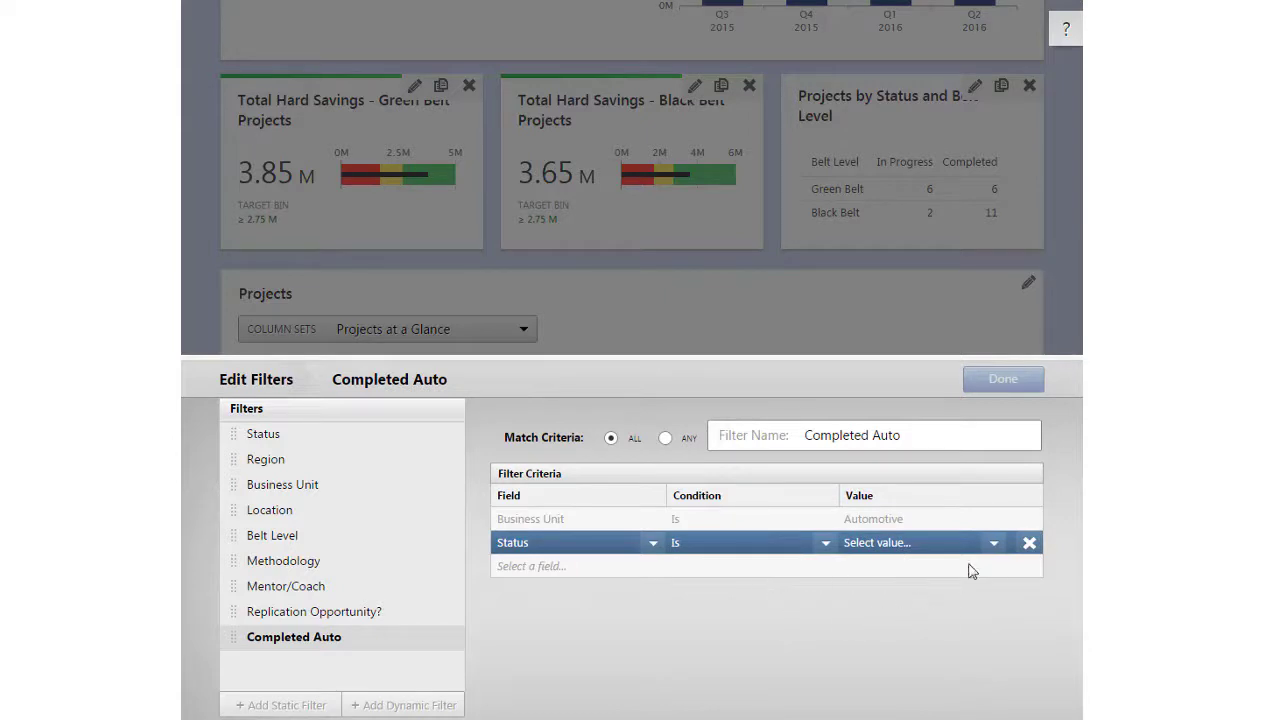
left_click(995, 546)
left_click(988, 607)
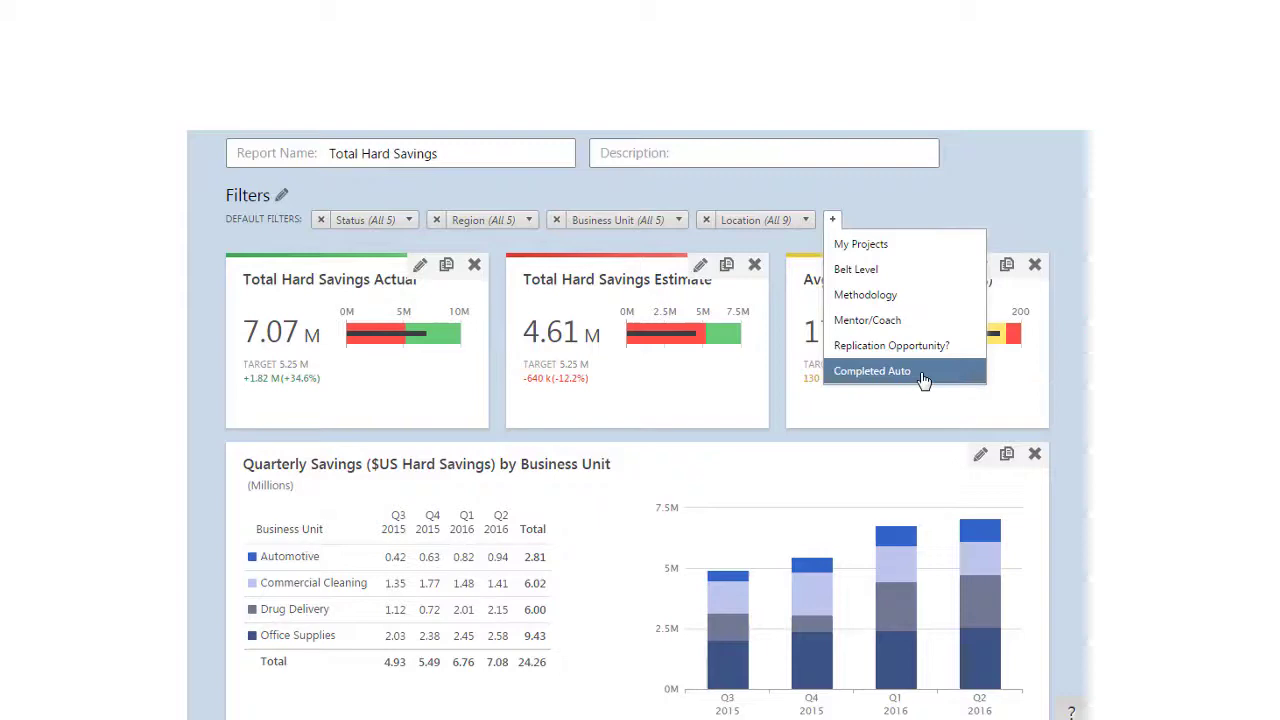
- Apply the Completed Auto filter and review the resulting Projects table
left_click(848, 372)
scroll(923, 380, "down", 5)
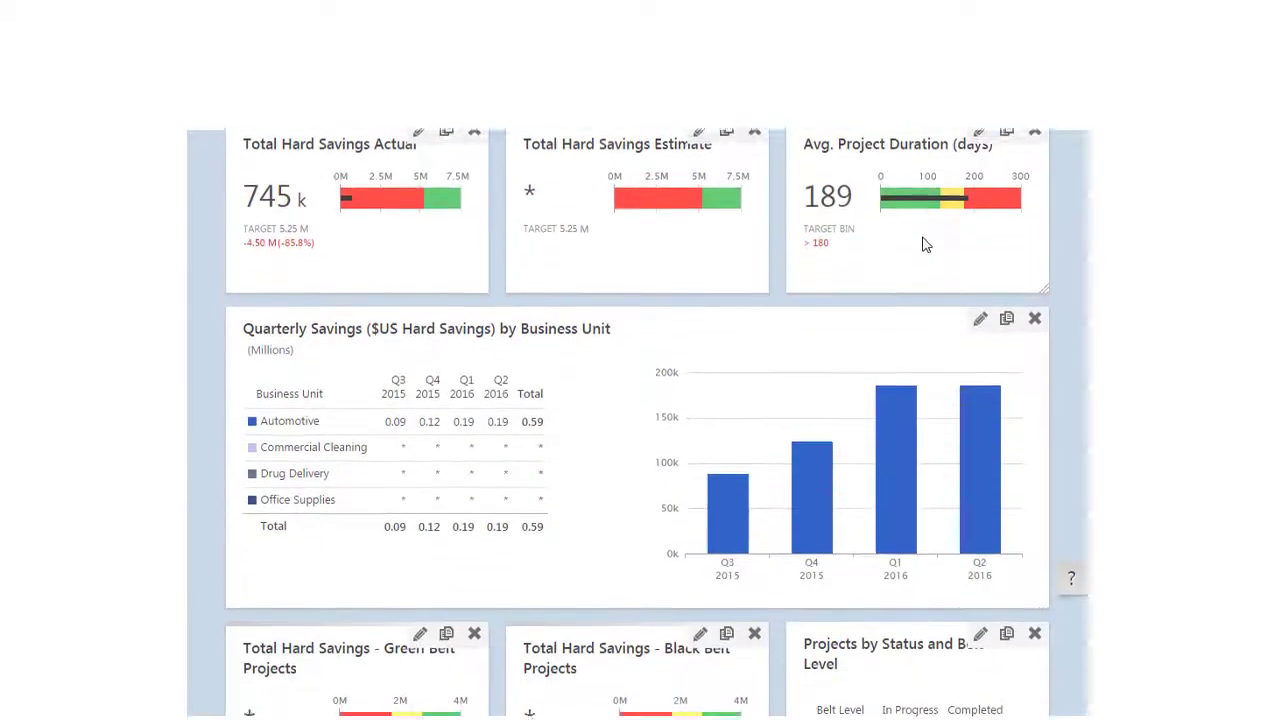
scroll(639, 418, "down", 3)
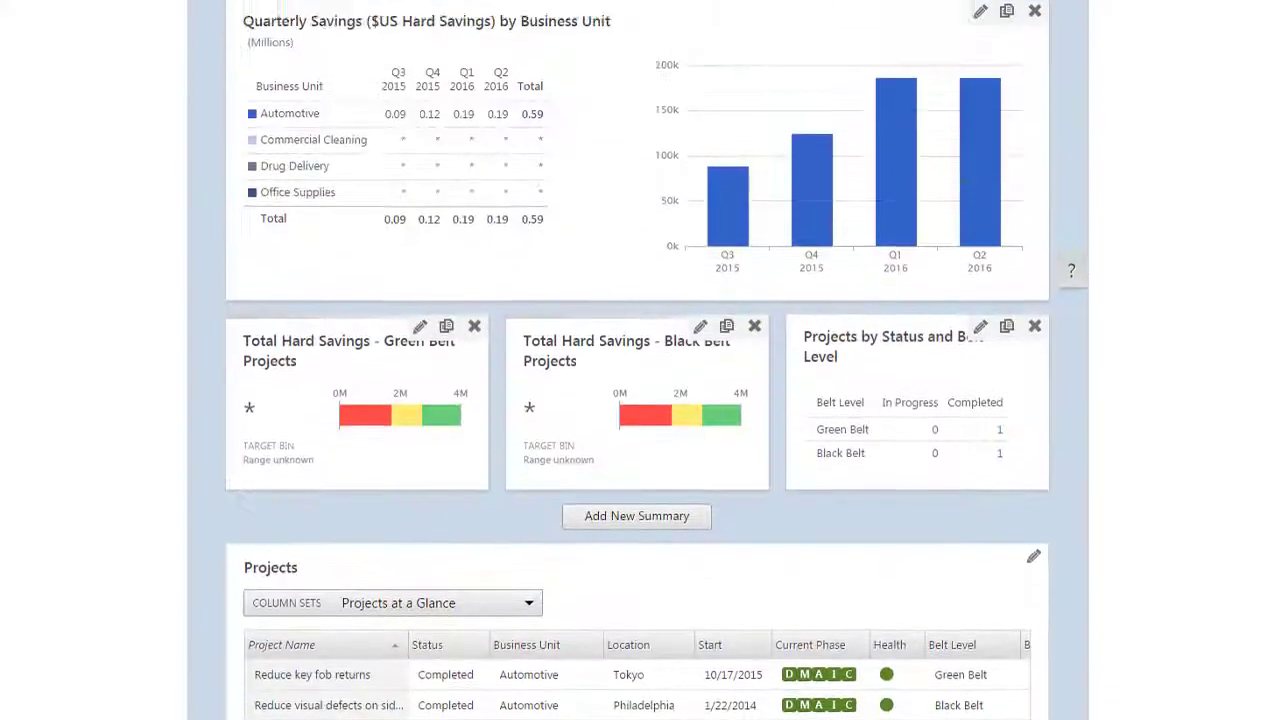
scroll(925, 183, "up", 3)
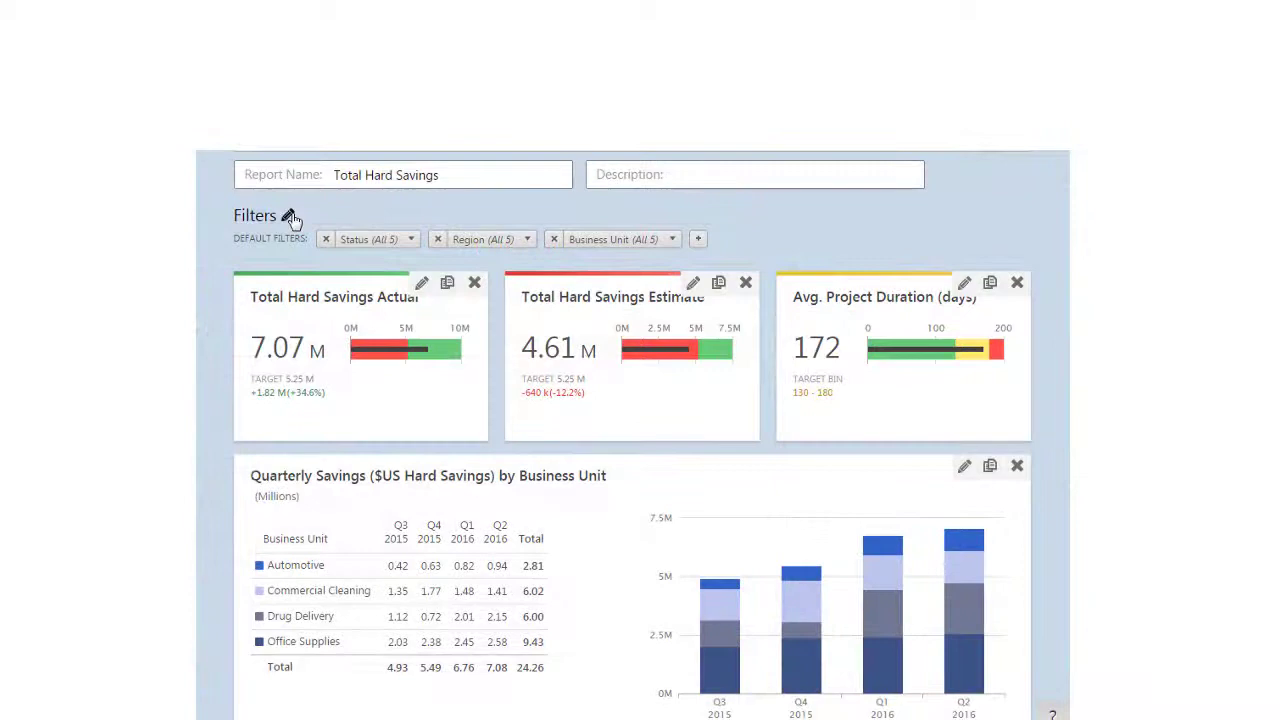
- Add a dynamic filter on the Project Summary Location field and finish editing filters
scroll(212, 209, "down", 5)
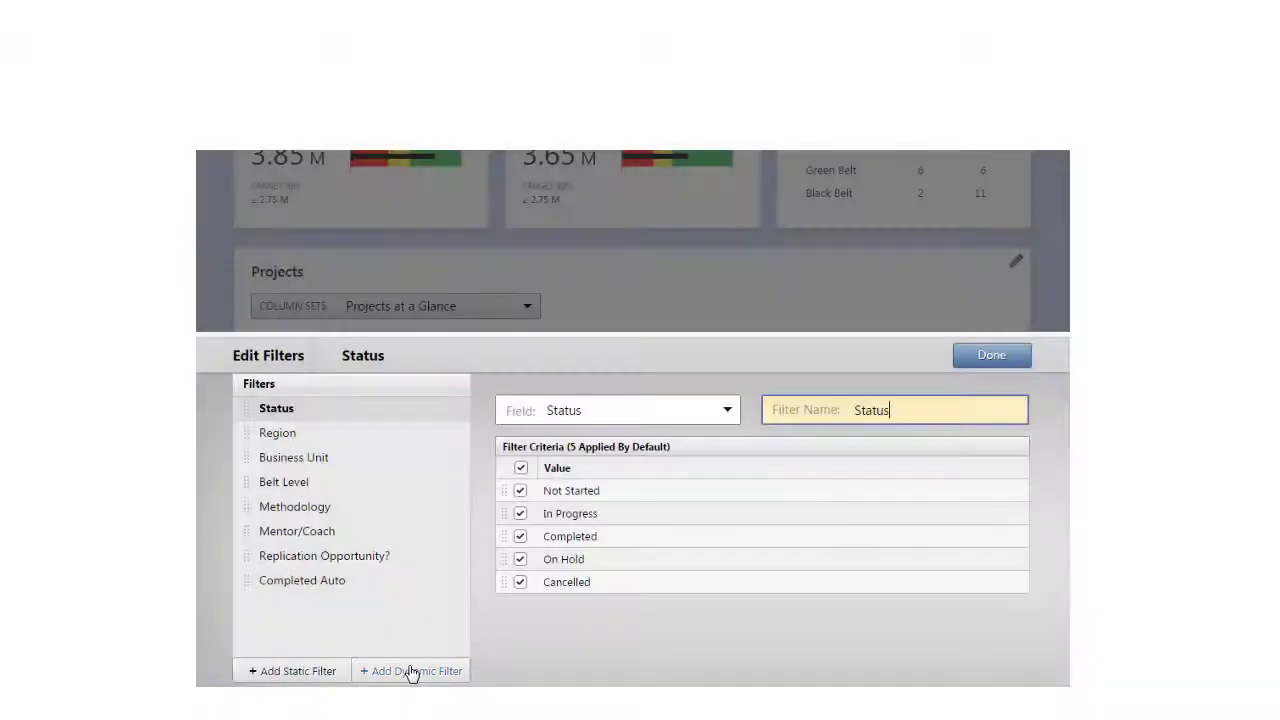
left_click(411, 671)
left_click(728, 418)
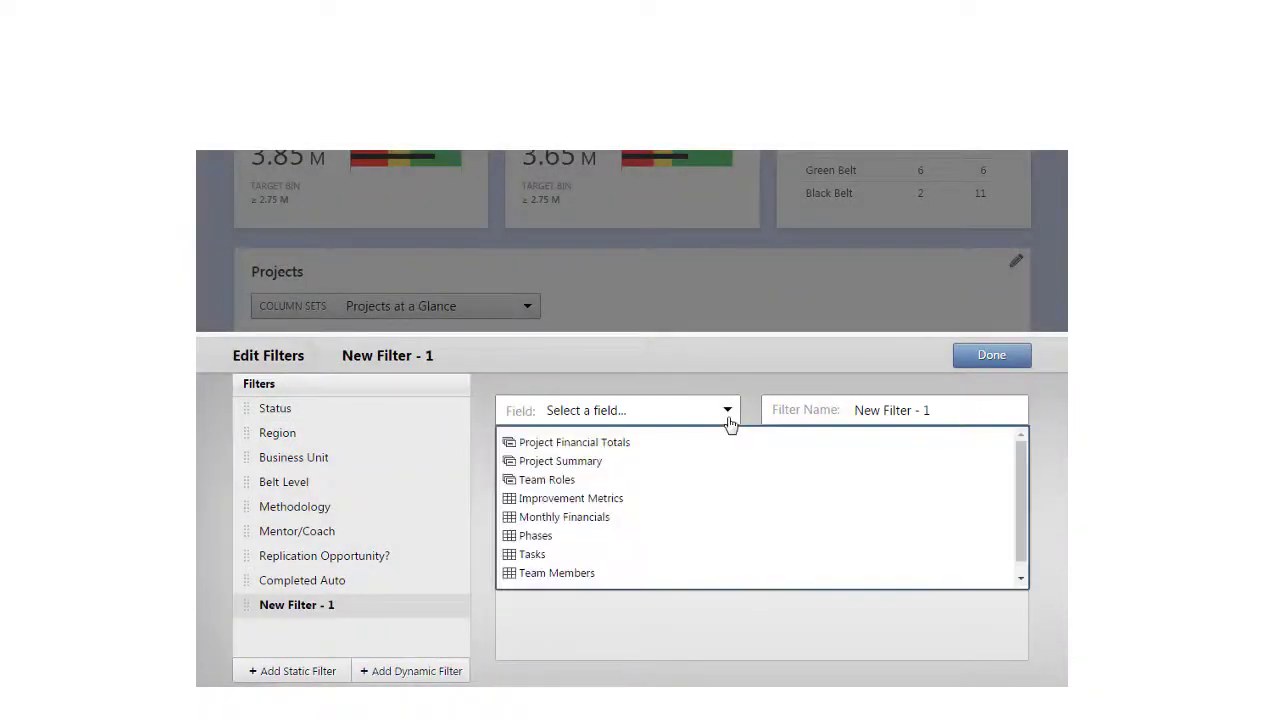
left_click(510, 462)
scroll(514, 470, "down", 4)
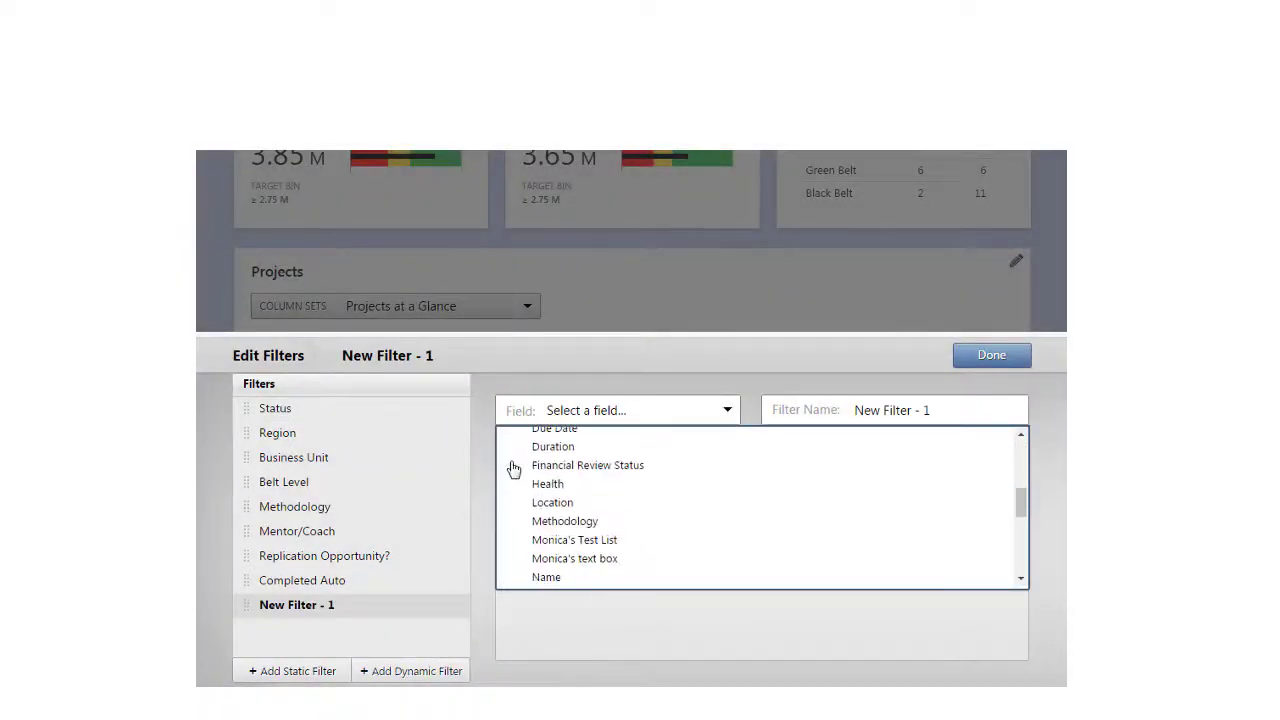
left_click(535, 503)
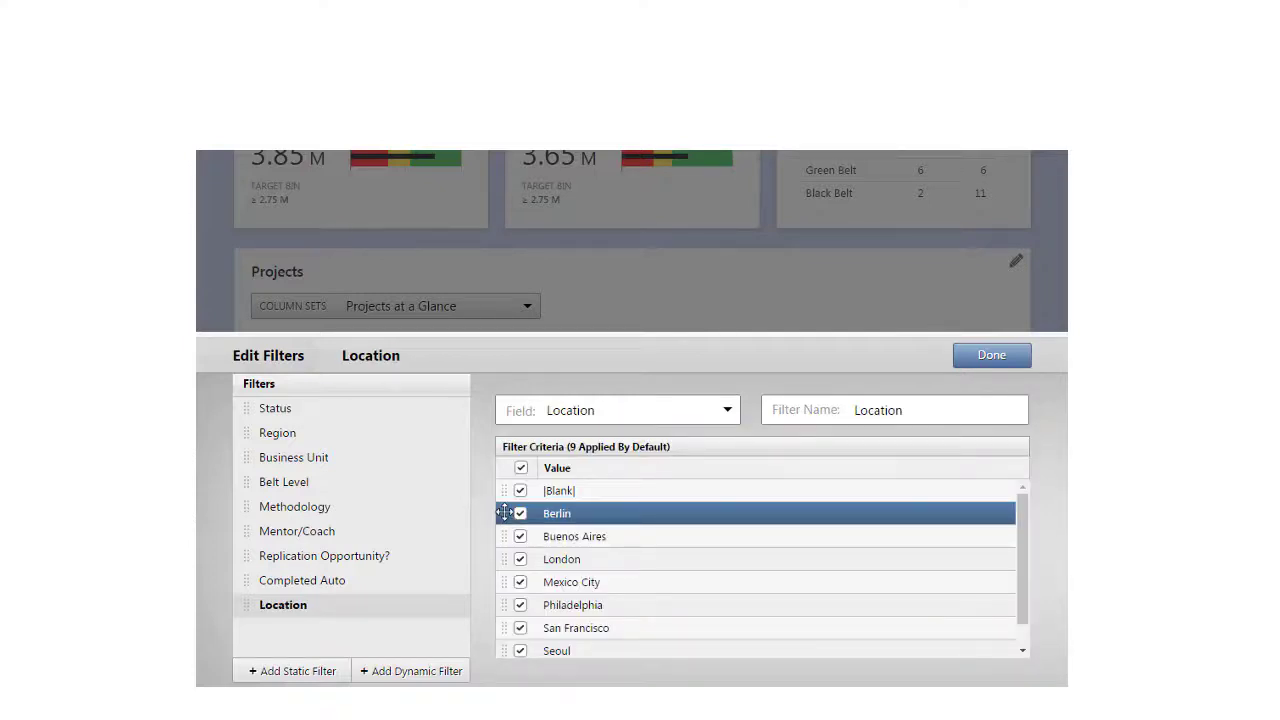
mouse_move(505, 513)
left_mouse_down()
mouse_move(497, 624)
mouse_move(500, 510)
left_mouse_up()
left_click(990, 356)
- Add Location to the report's default filters
scroll(1040, 620, "up", 10)
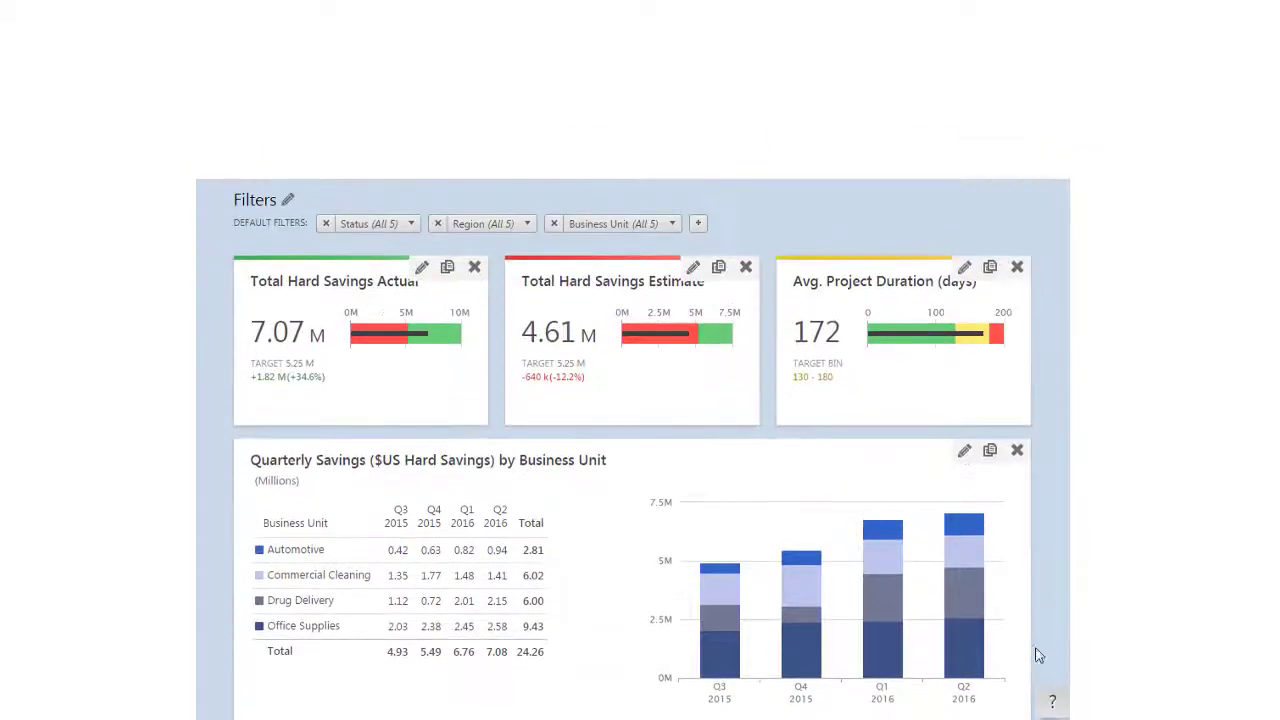
left_click(699, 223)
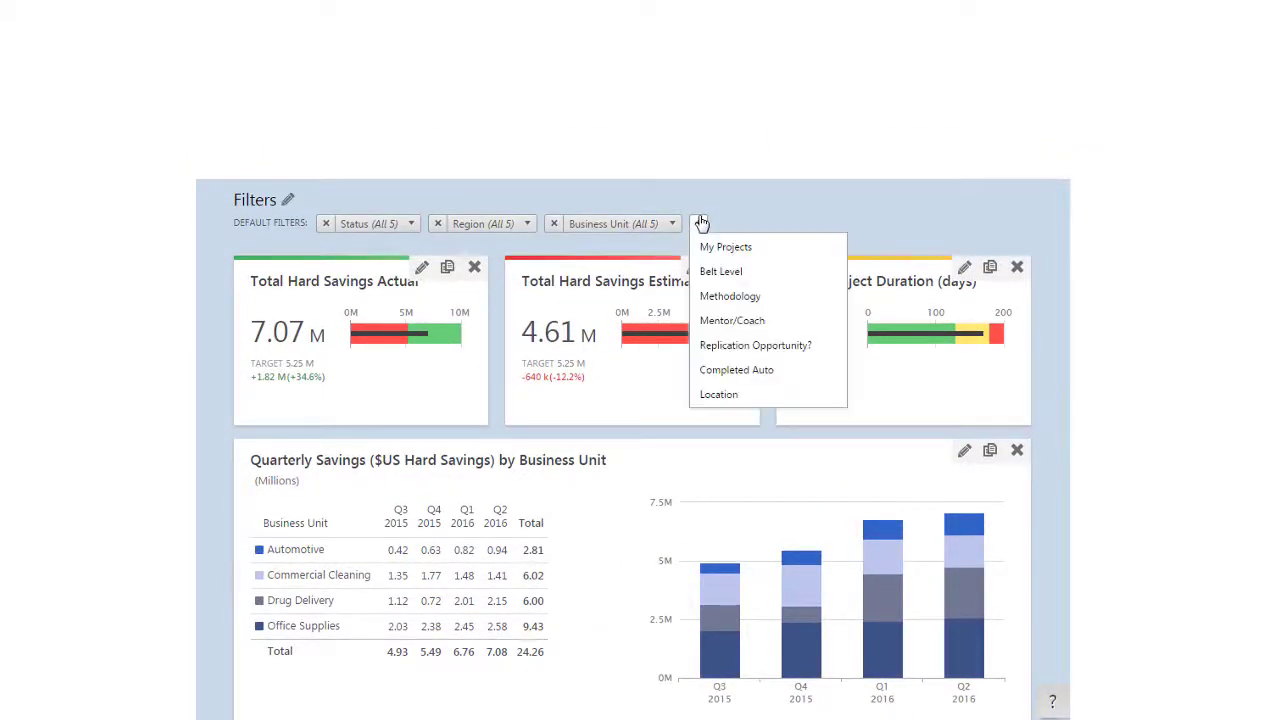
left_click(790, 396)
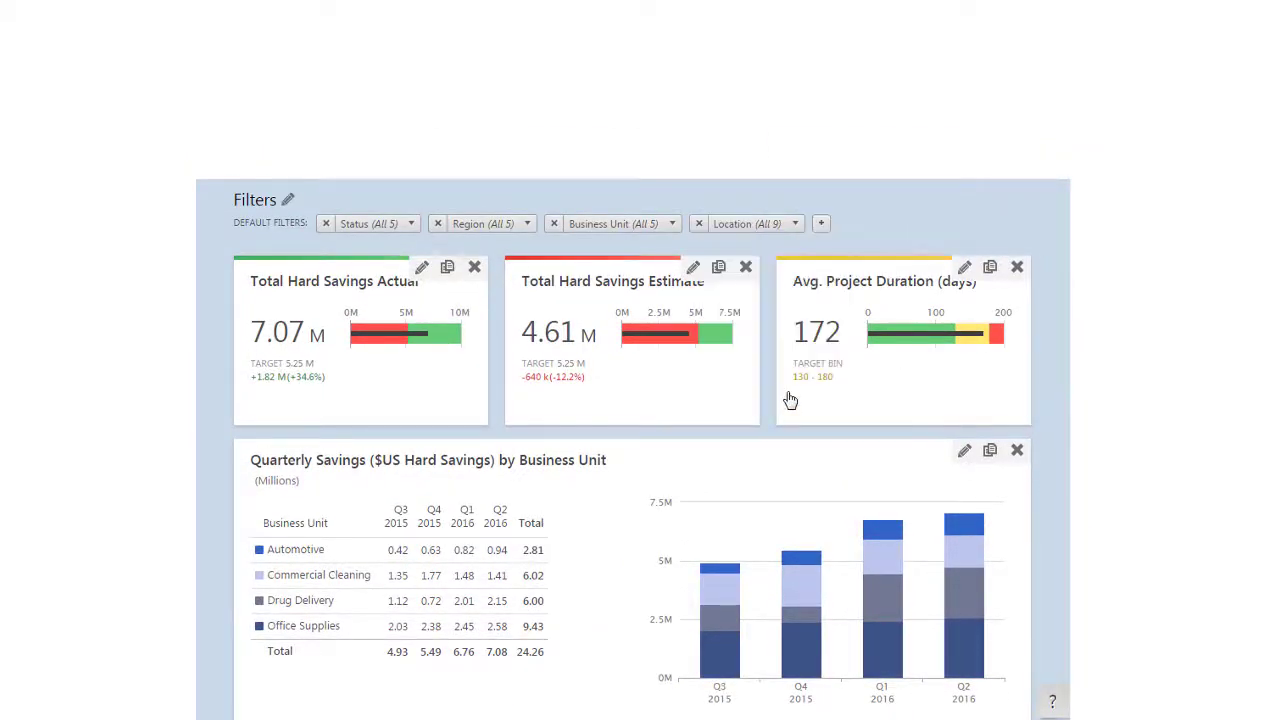
- Restrict Location to Philadelphia and San Francisco, excluding blank, Berlin, Buenos Aires, London, Mexico City, Seoul, Tokyo
left_click(794, 224)
left_click(627, 298)
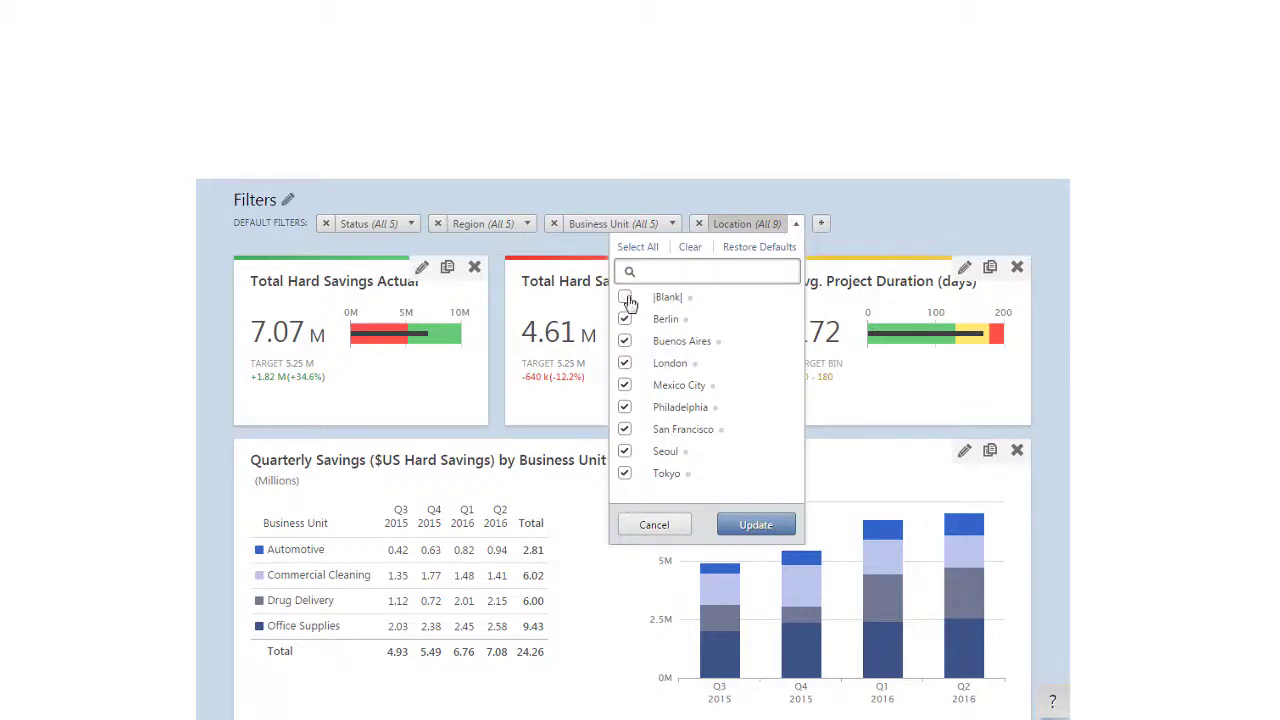
left_click(625, 319)
left_click(625, 341)
left_click(625, 363)
left_click(625, 385)
left_click(625, 451)
left_click(625, 473)
left_click(757, 526)
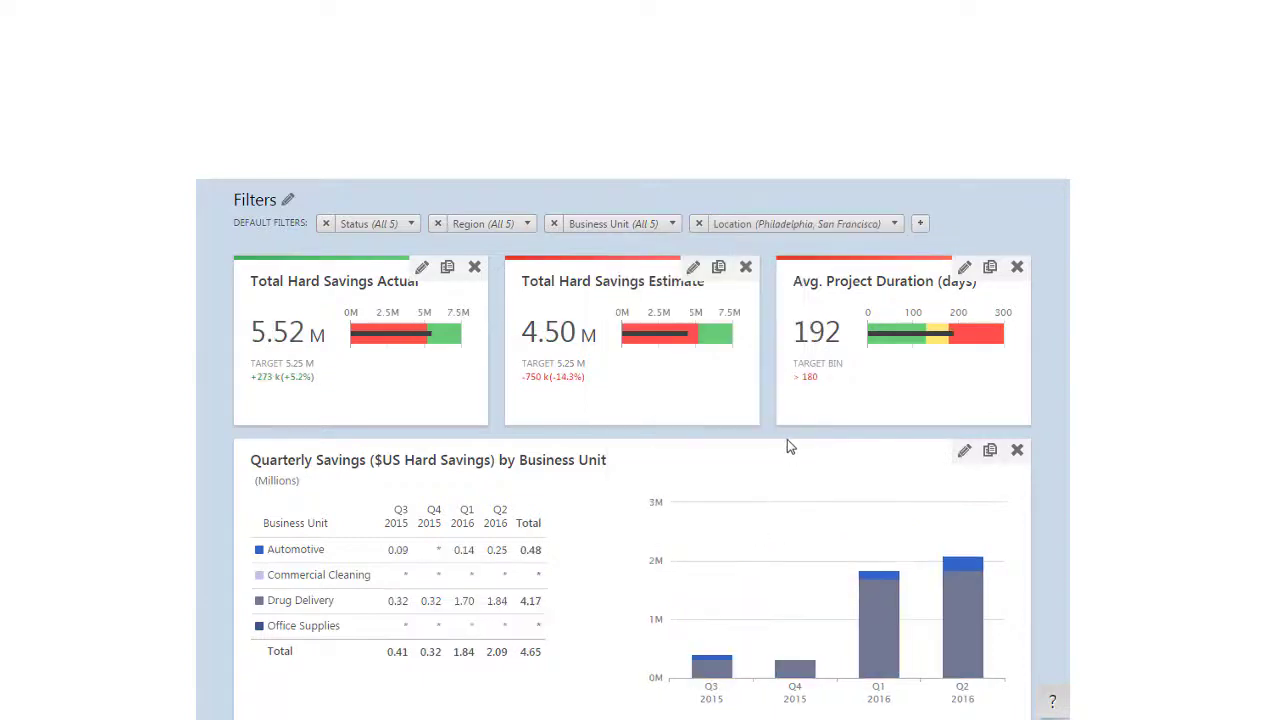
scroll(787, 439, "down", 4)
scroll(790, 189, "down", 5)
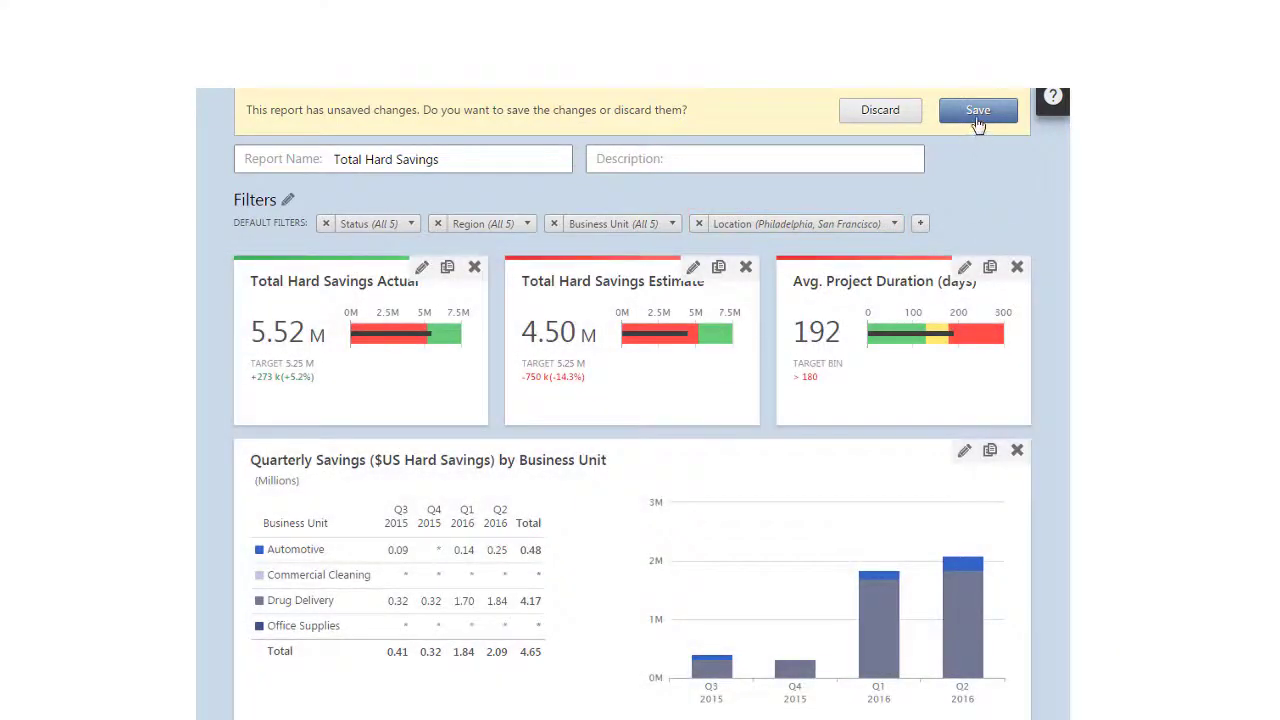
- Save the report with its Location filter and create an empty New Filter - 1
left_click(978, 114)
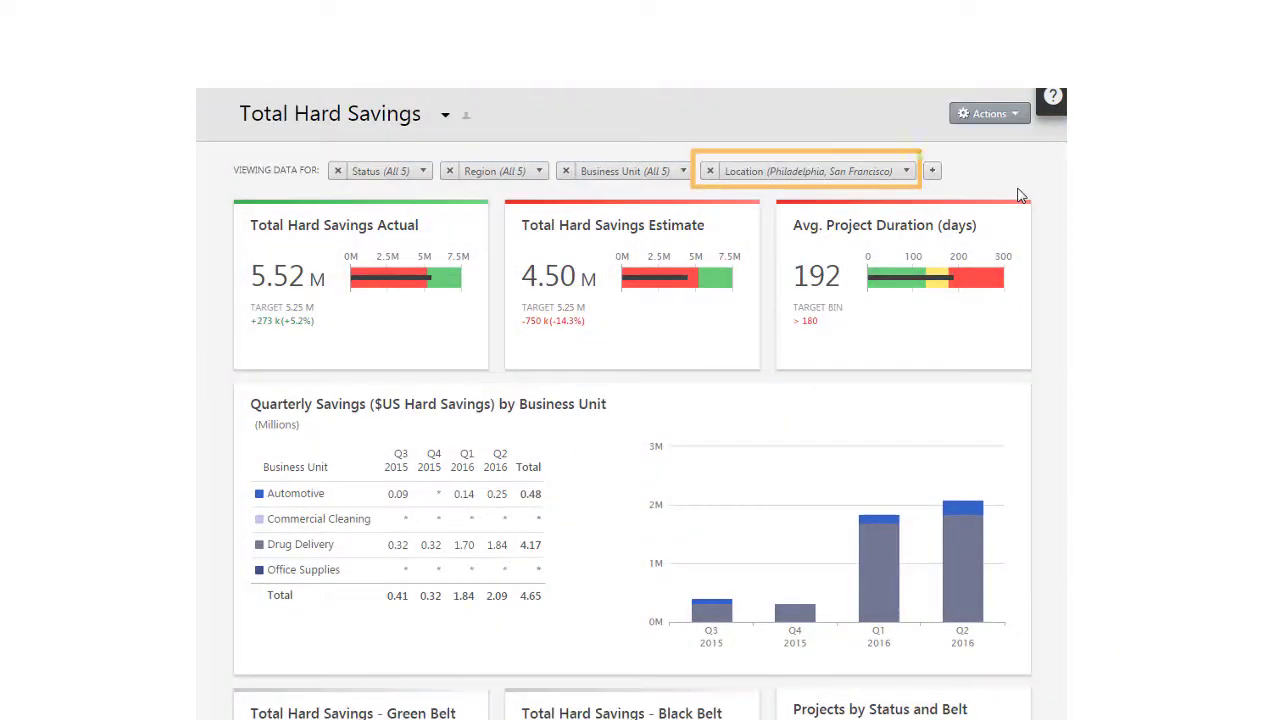
left_click(906, 172)
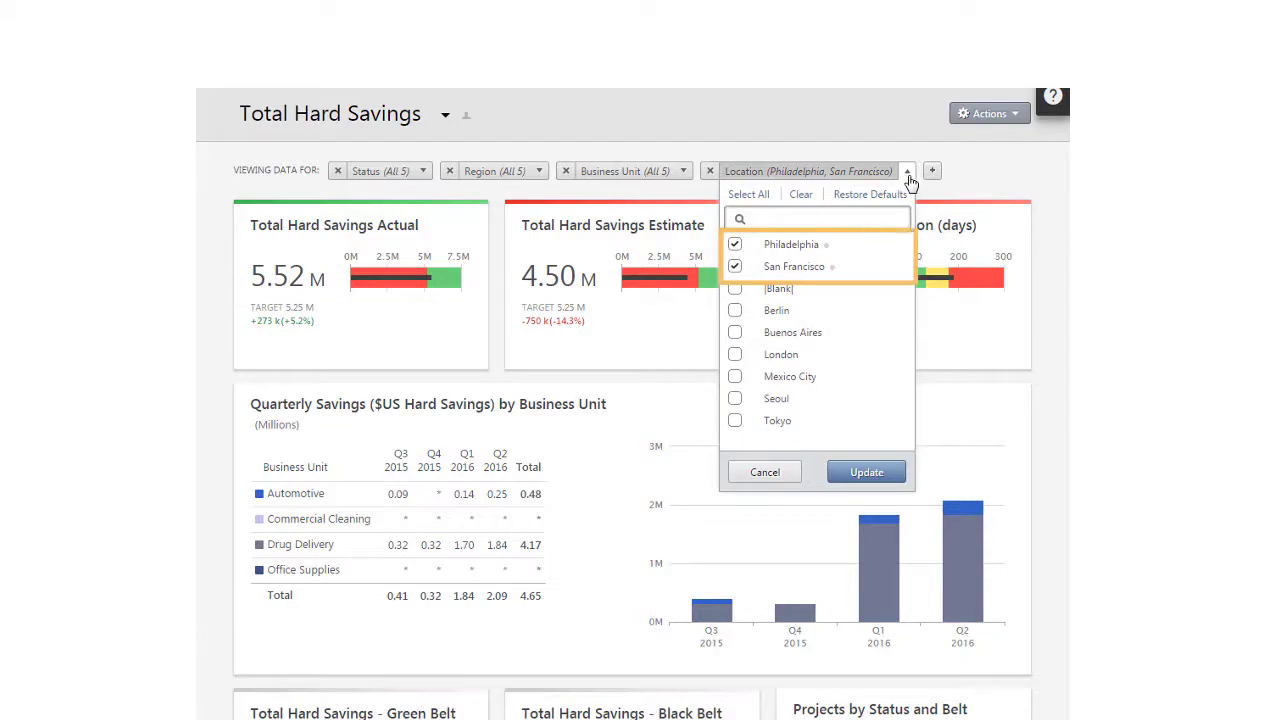
left_click(1020, 195)
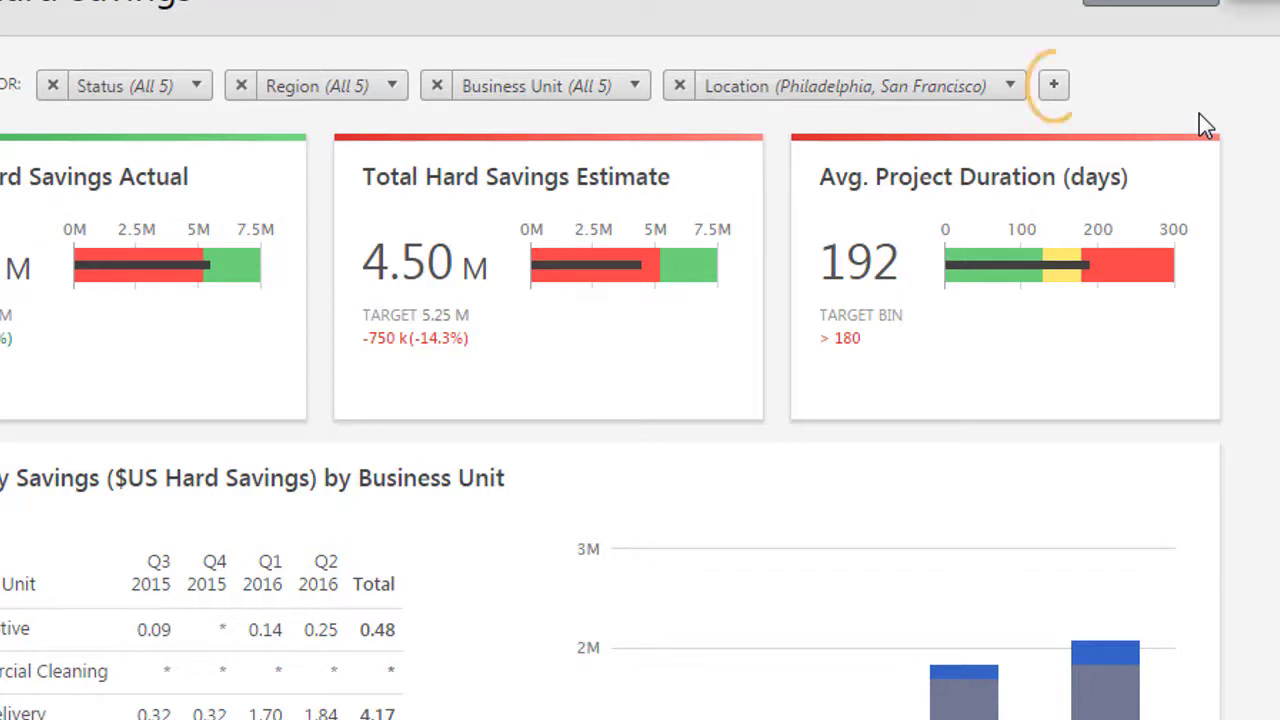
left_click(1057, 85)
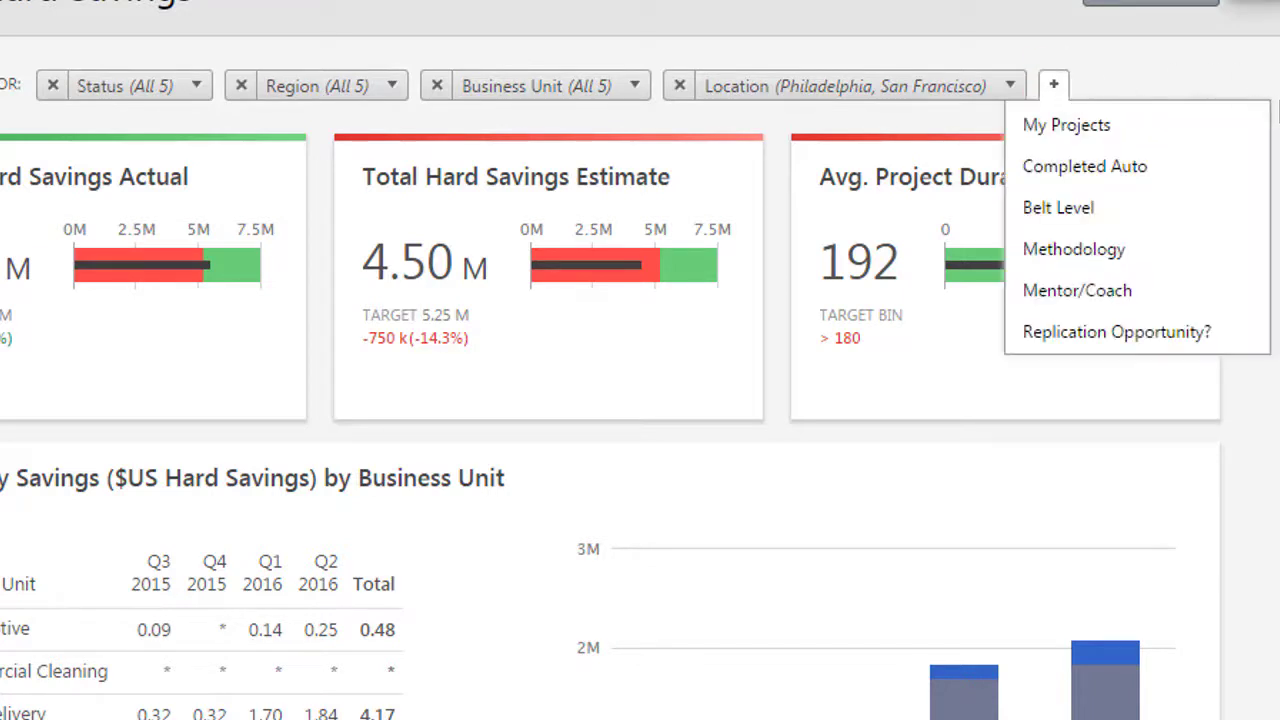
left_click(1250, 174)
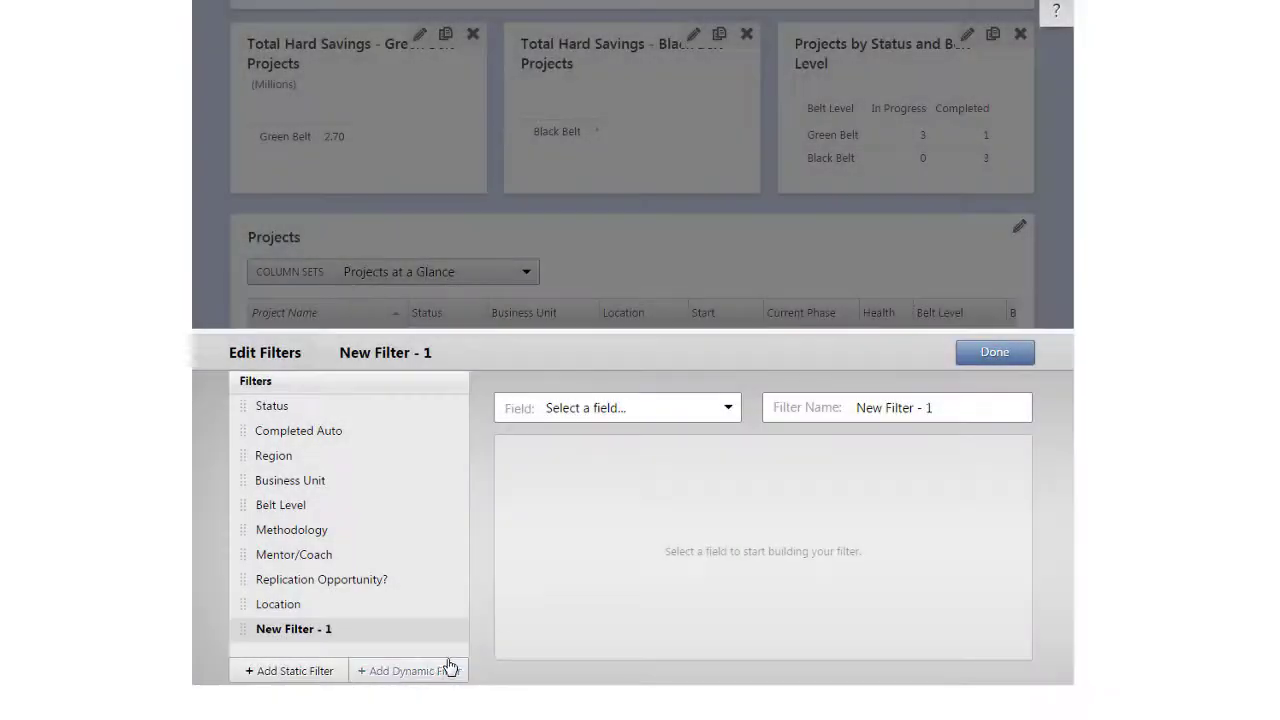
- Base the new filter on Project Estimated Hard Savings with a ≥1000000 'High Impact' range
left_click(585, 418)
left_click(587, 441)
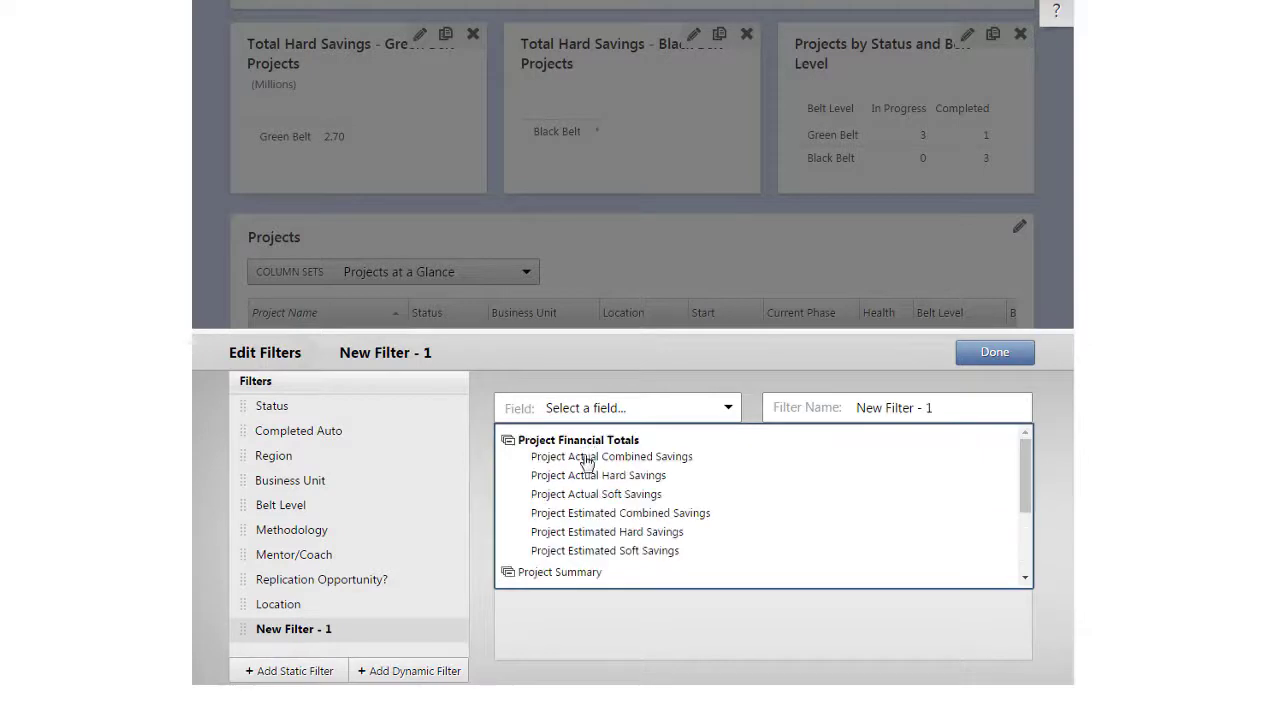
left_click(580, 532)
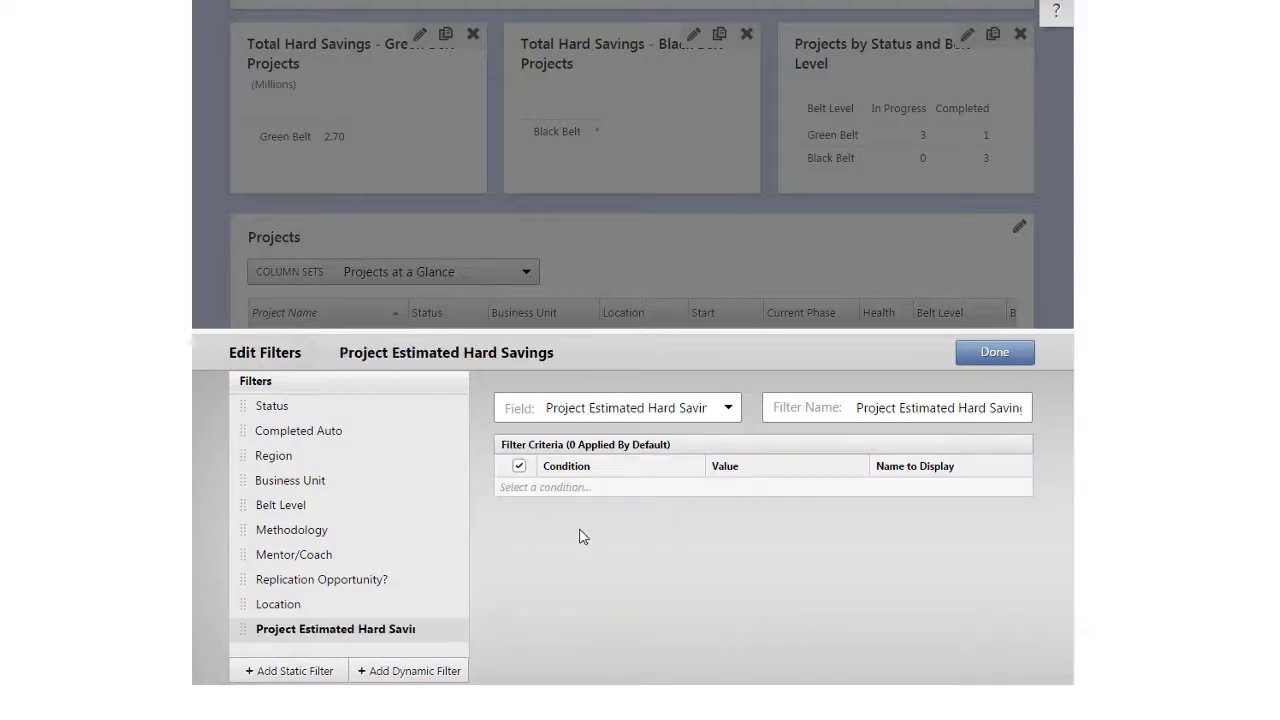
left_click(580, 489)
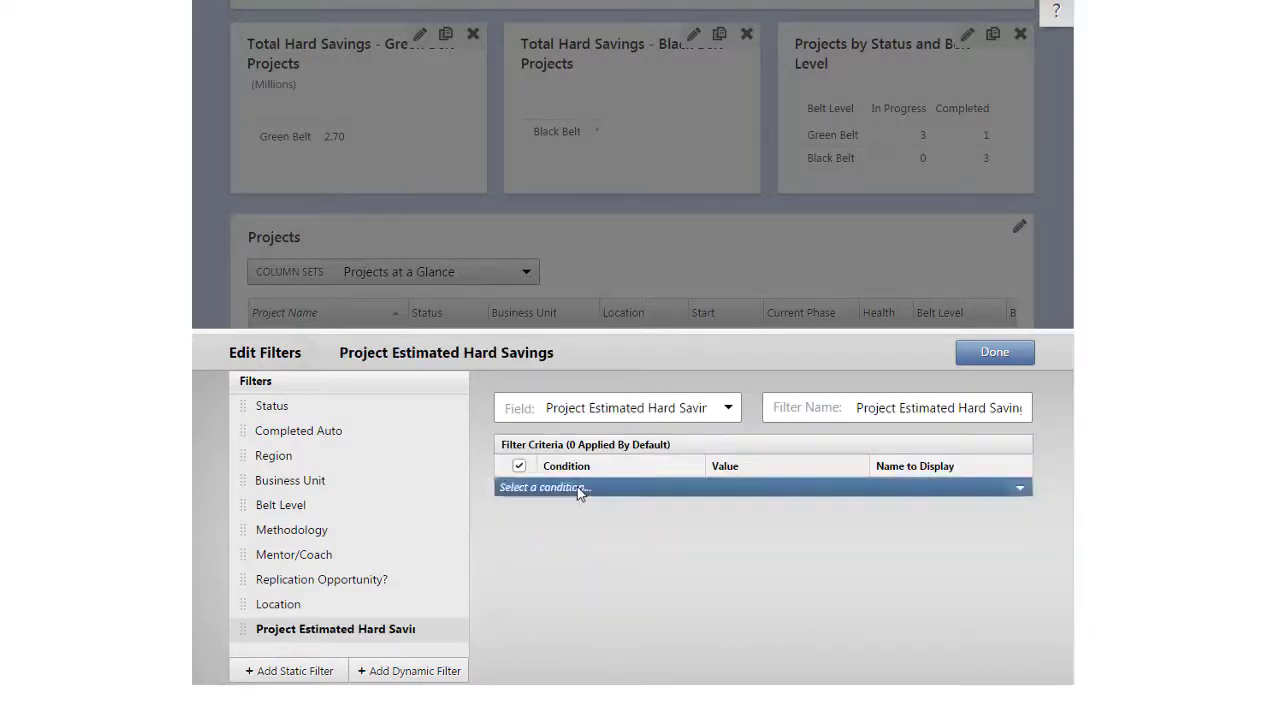
left_click(580, 490)
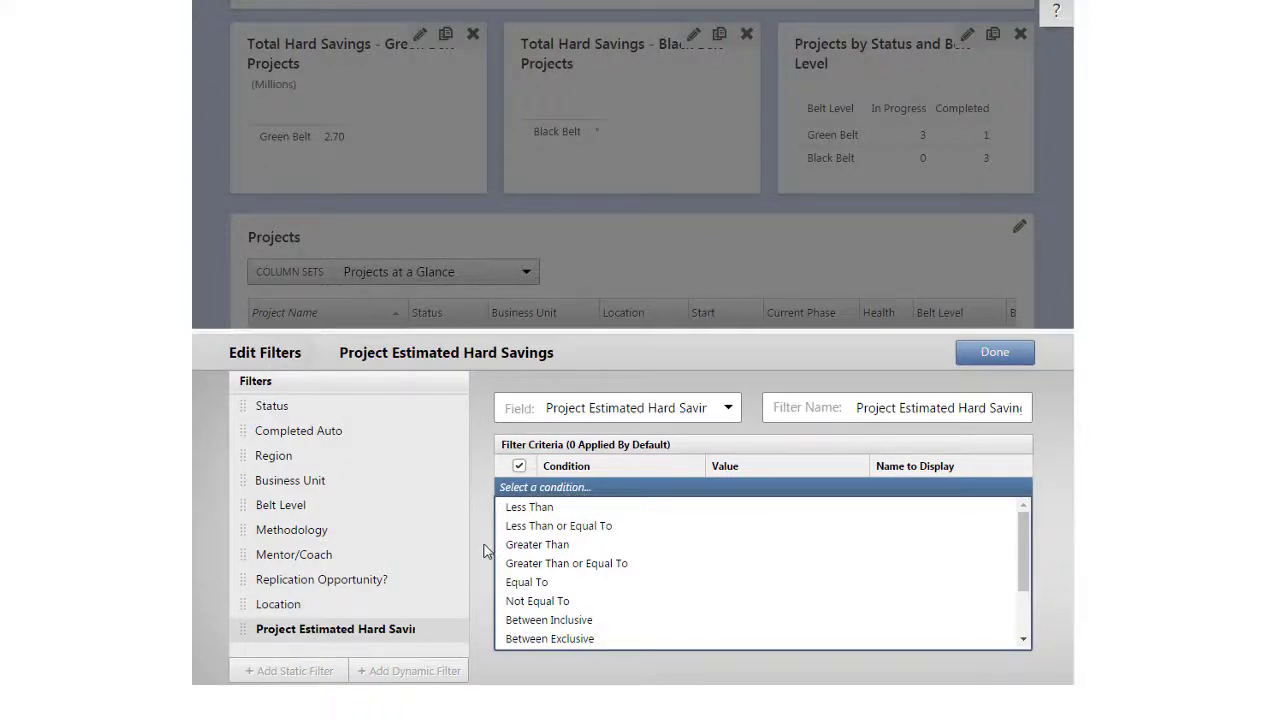
left_click(517, 570)
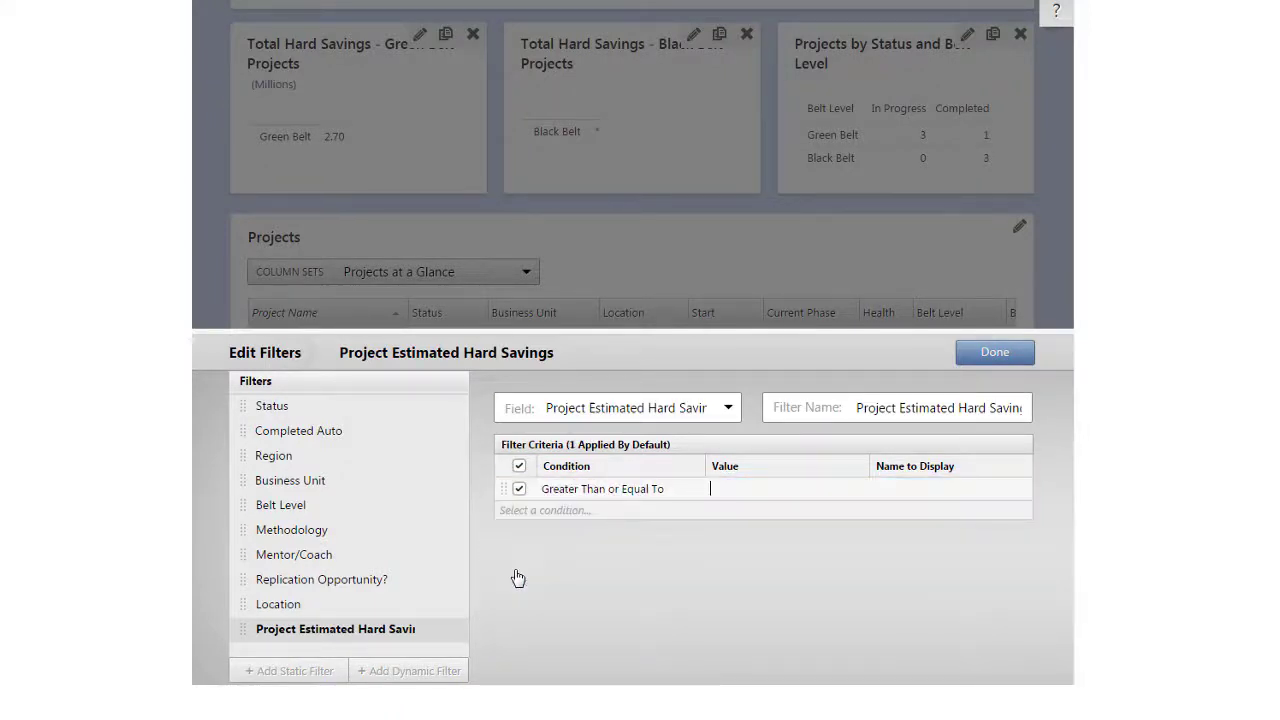
type("1000000")
key("Tab")
type("High Impa")
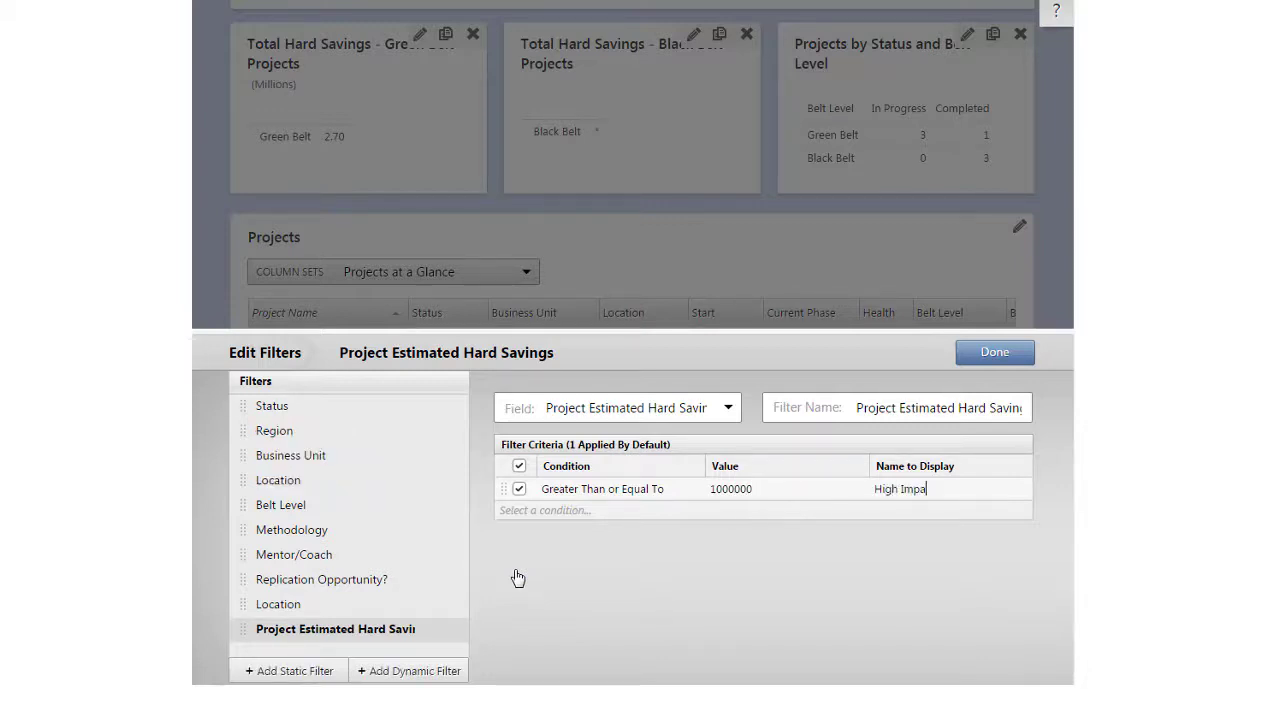
type("ct")
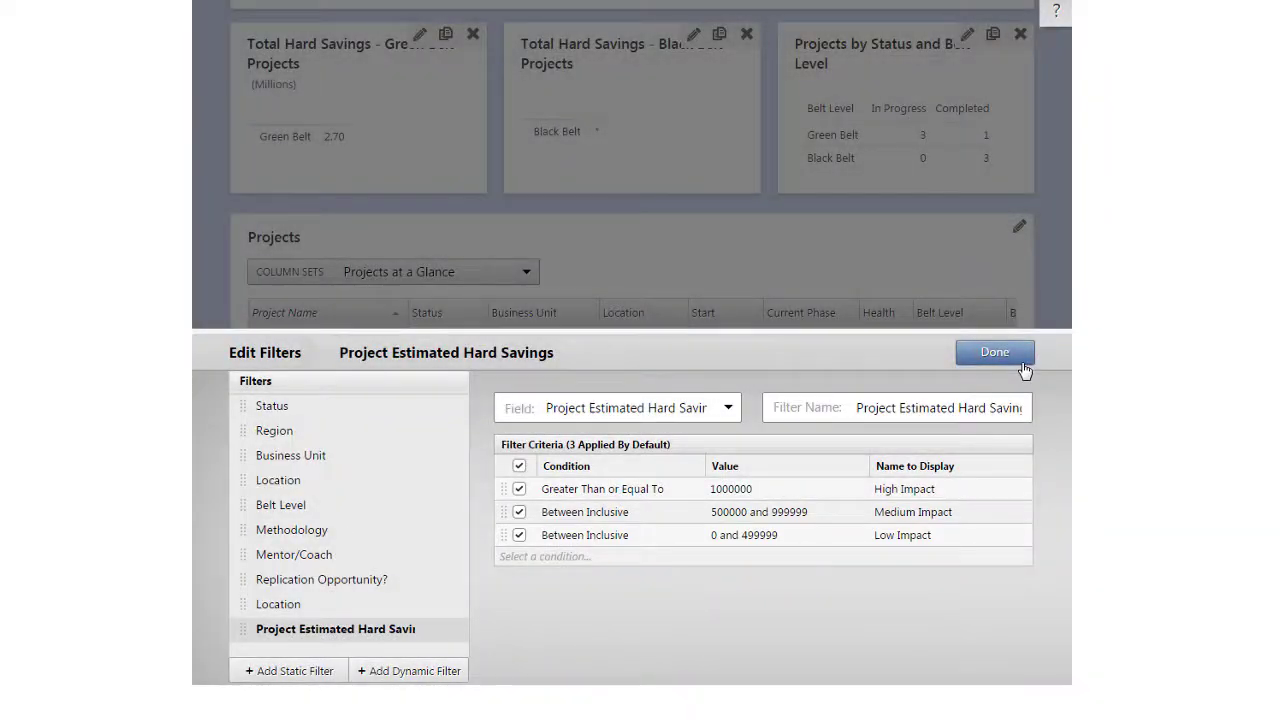
left_click(995, 352)
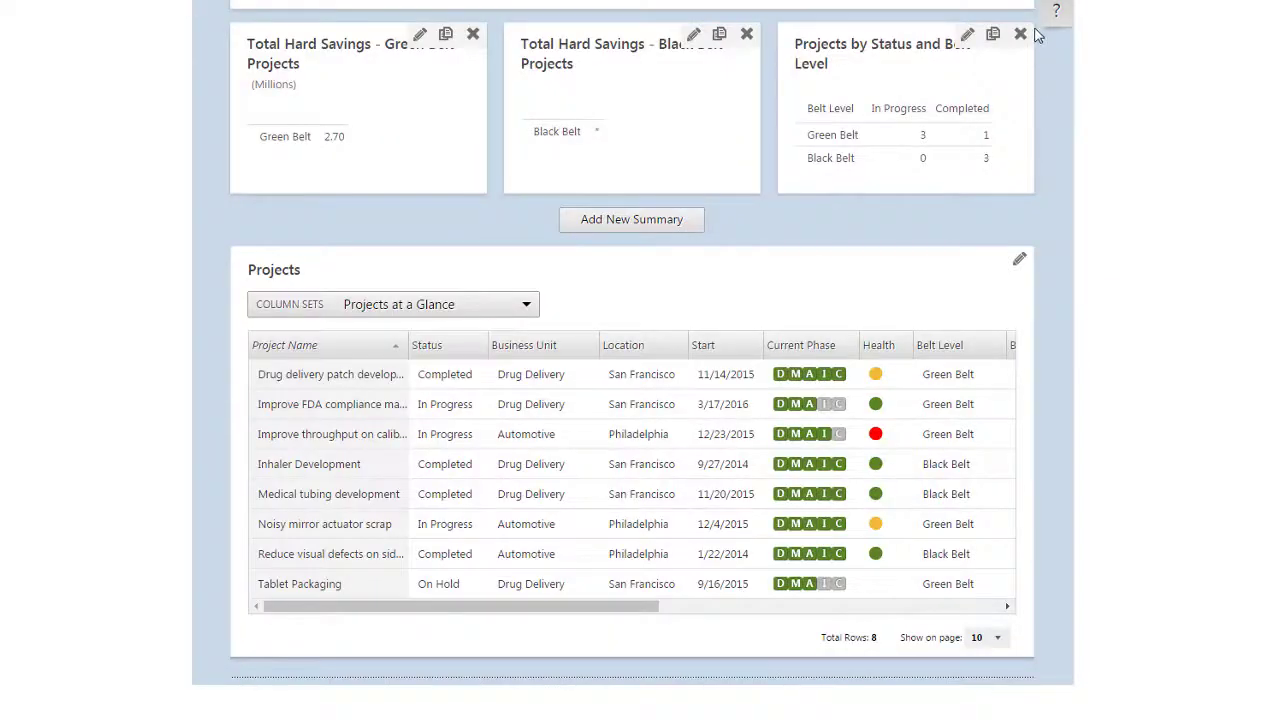
- Add Project Estimated Hard Savings to the default filters and view its three impact levels
scroll(1037, 90, "up", 1)
scroll(1037, 100, "up", 6)
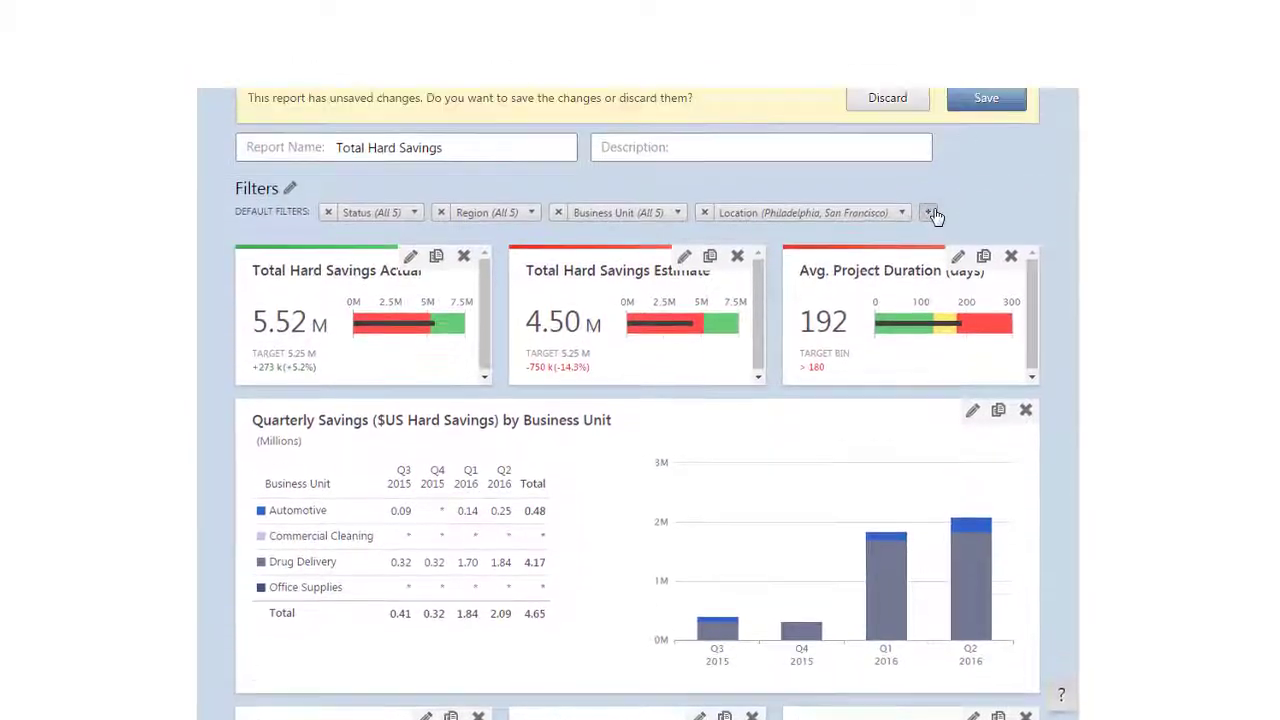
left_click(928, 225)
left_click(1060, 395)
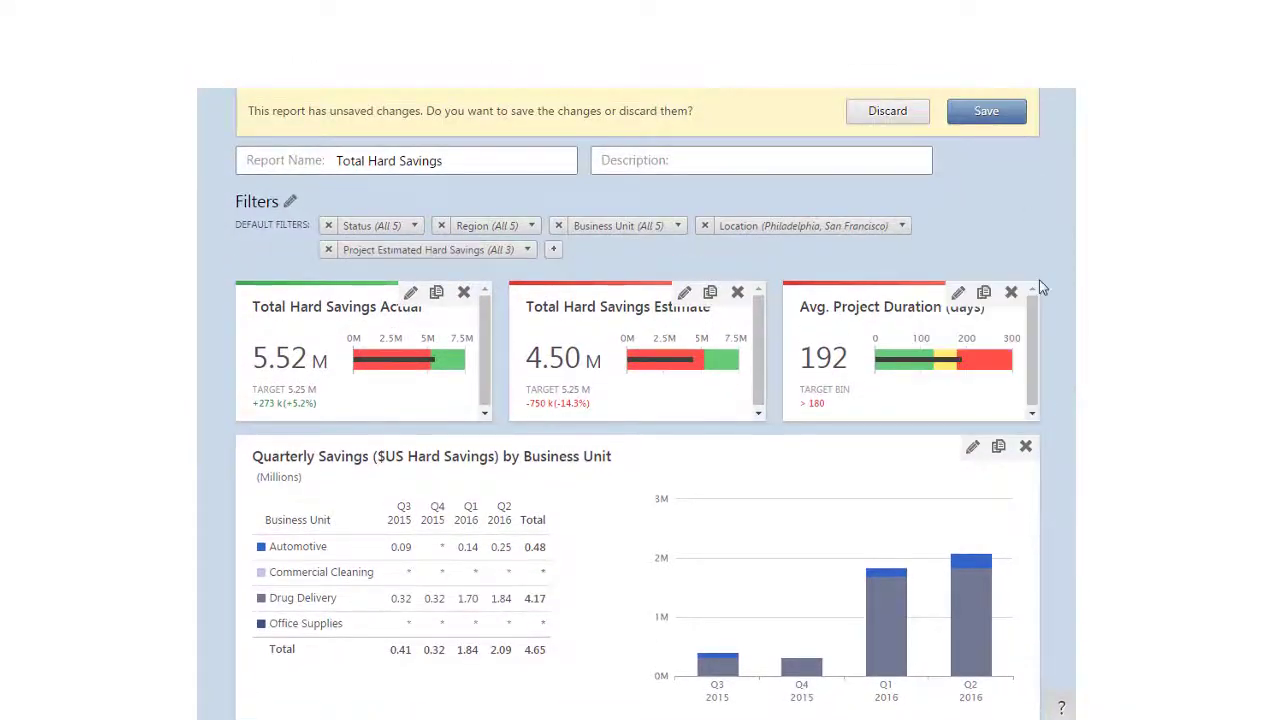
left_click(529, 250)
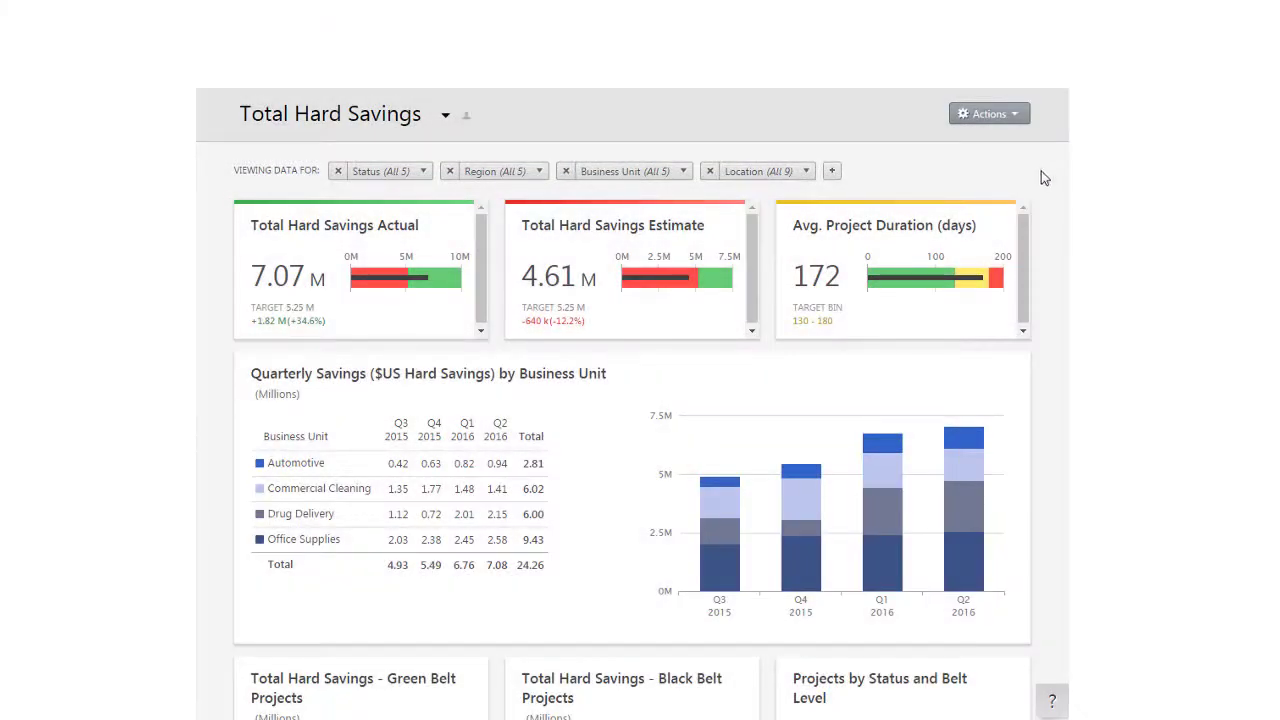
left_click(831, 171)
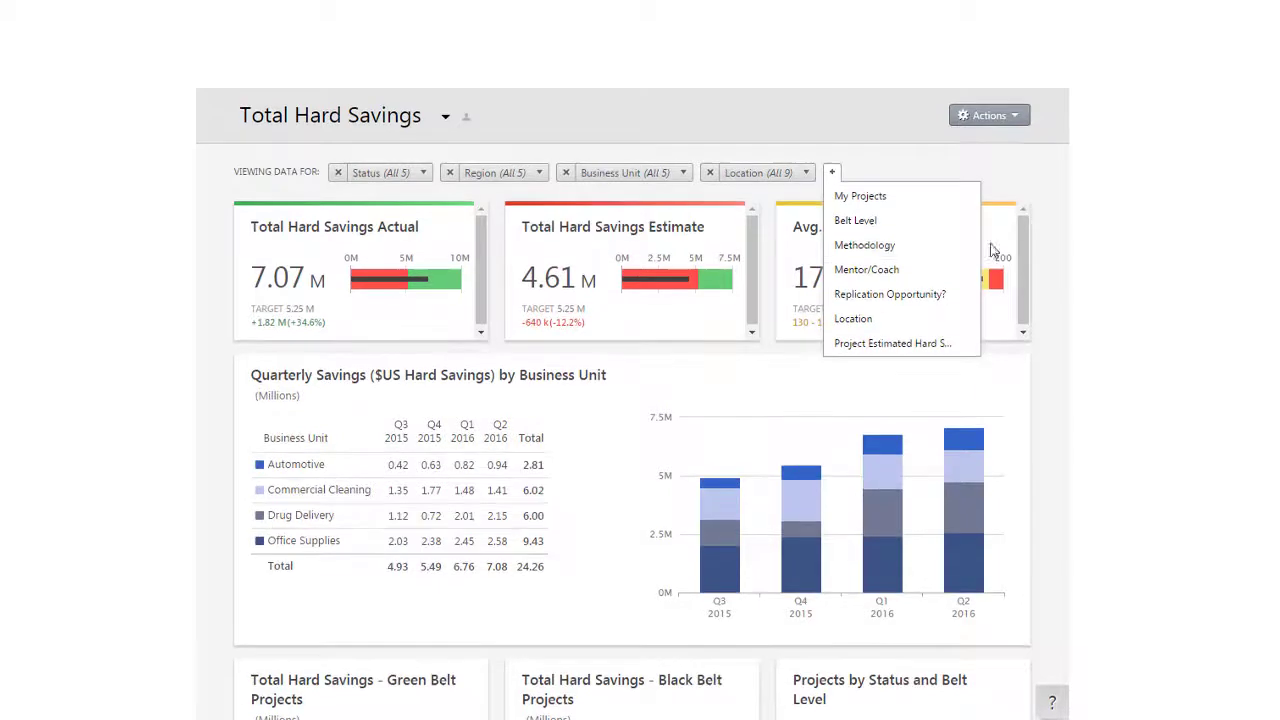
left_click(945, 245)
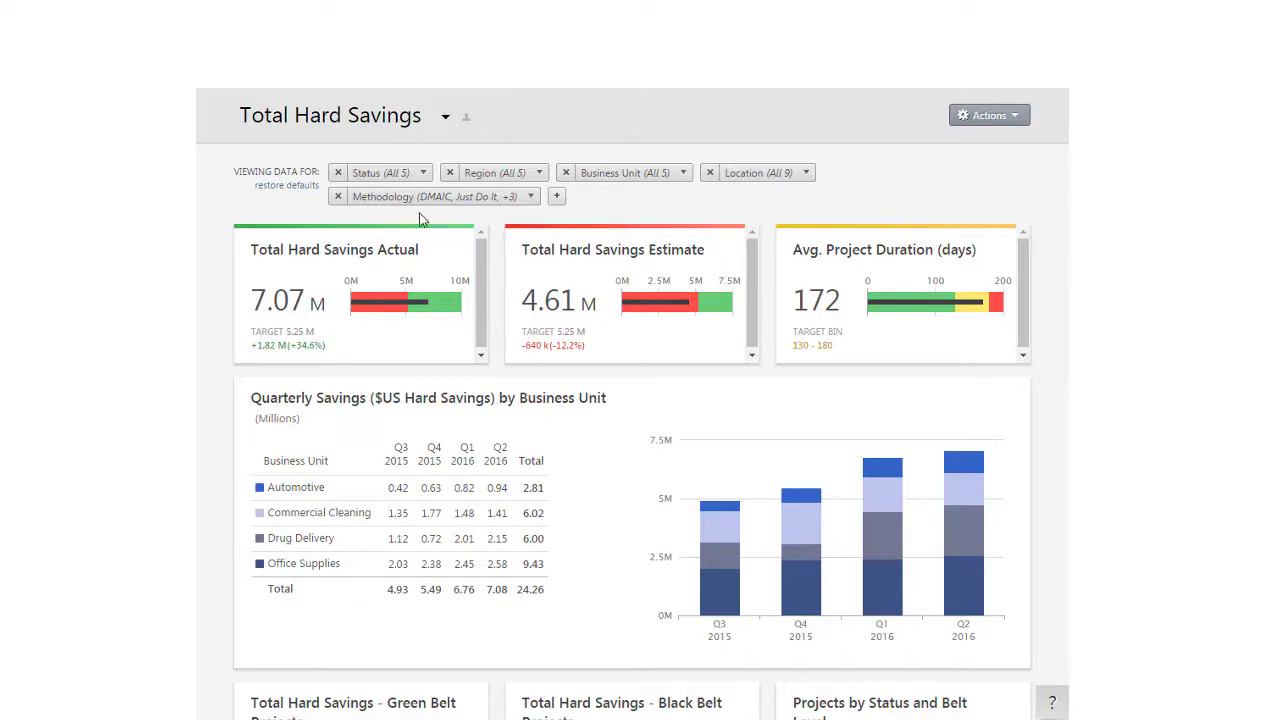
left_click(338, 196)
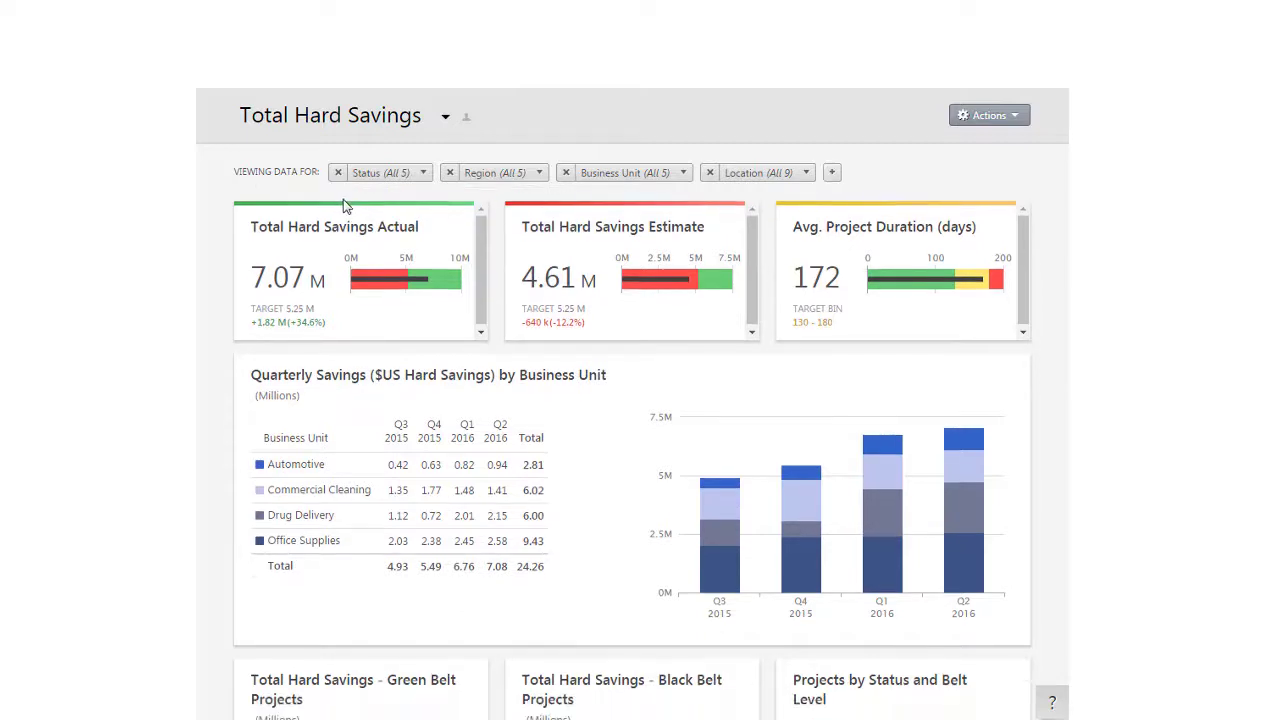
left_click(710, 172)
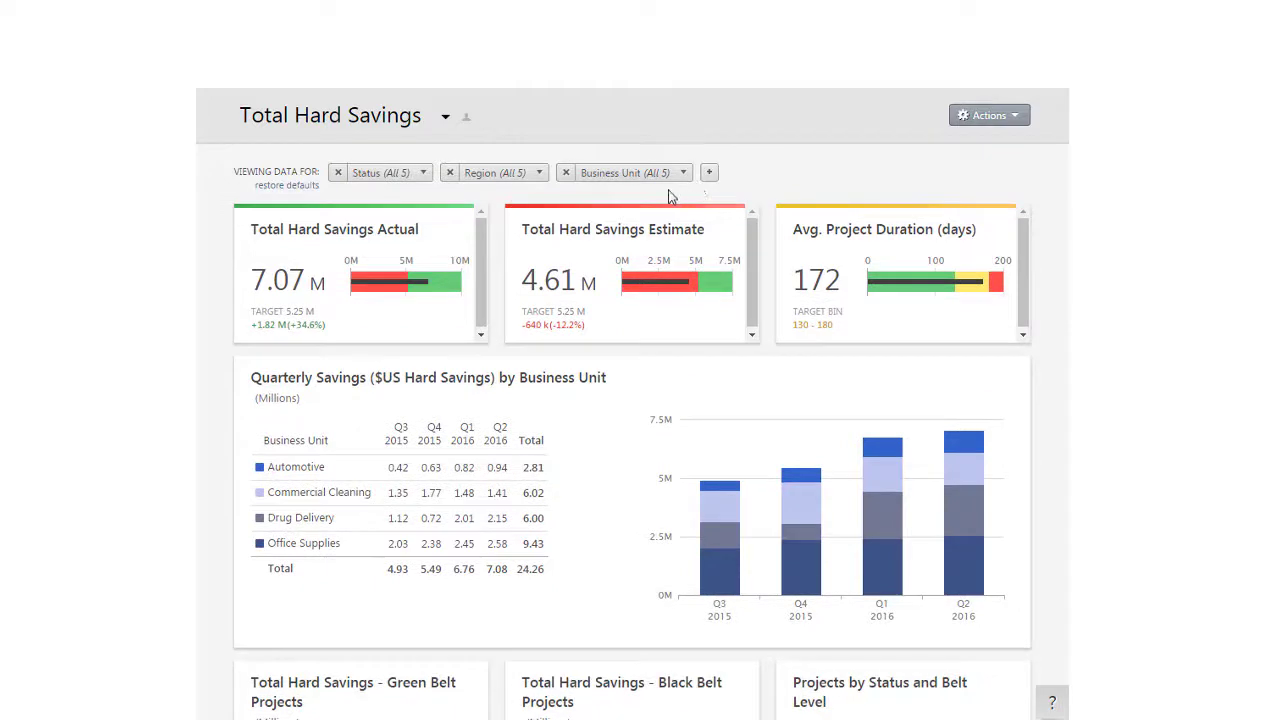
left_click(287, 186)
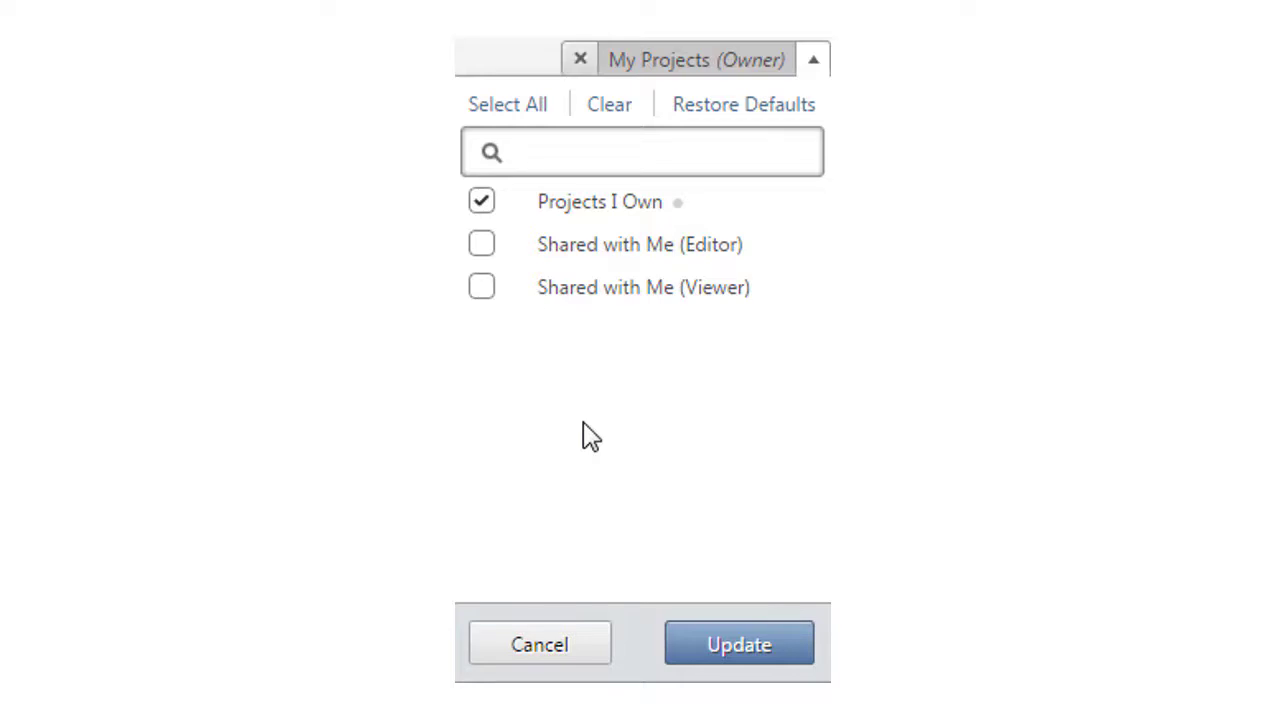
- Check Shared with Me (Editor) and Shared with Me (Viewer) in the My Projects filter
left_click(497, 258)
left_click(487, 300)
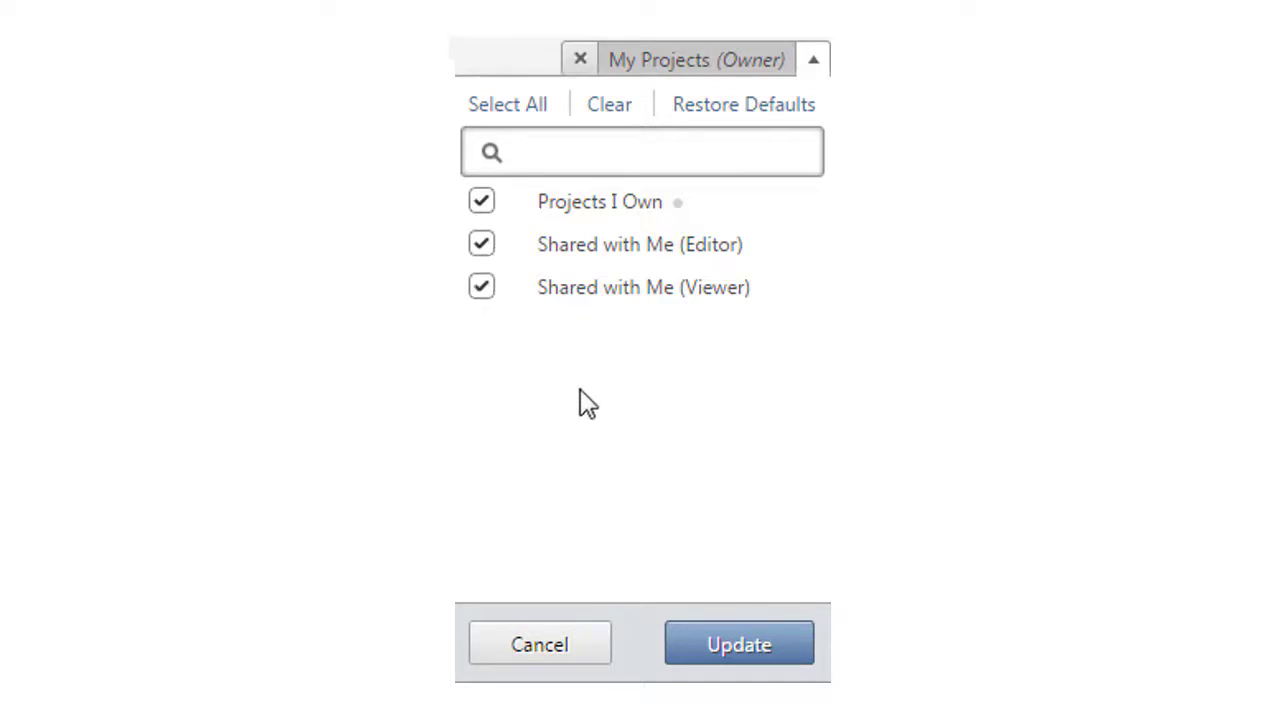